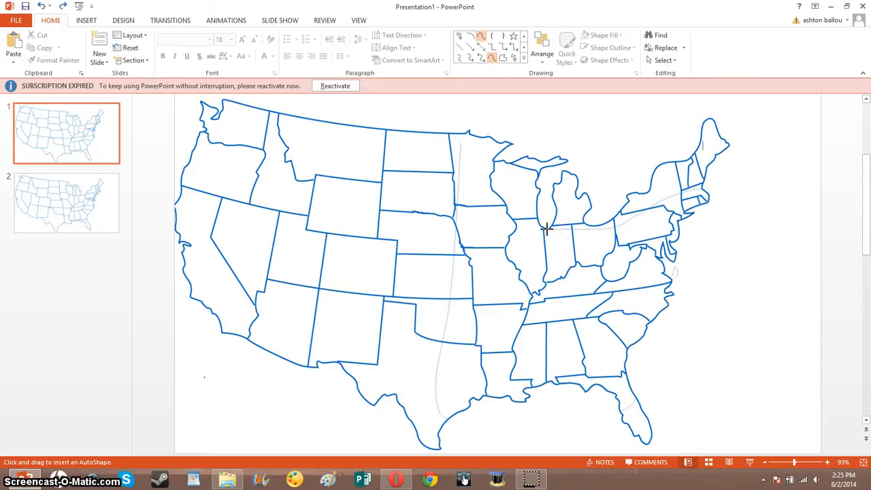
Finish tracing the eastern US region from southern Lake Michigan around Wisconsin, Upper Michigan and northern Minnesota, closing the curve
left_click(547, 228)
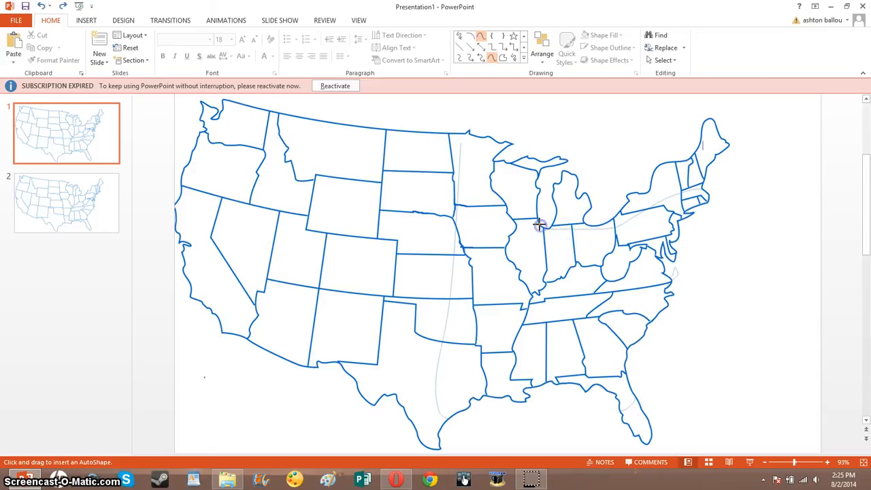
left_click(537, 178)
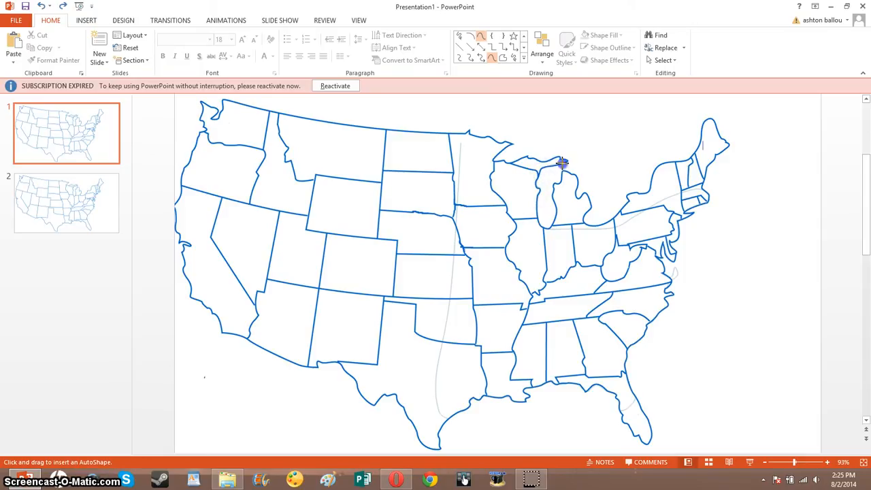
left_click(566, 160)
left_click(531, 157)
left_click(494, 159)
left_click(494, 138)
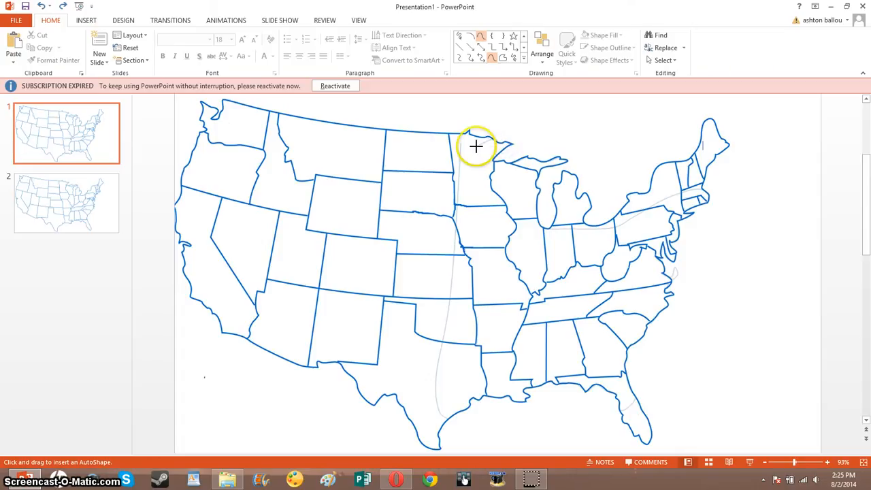
left_click(484, 136)
left_click(470, 132)
left_click(461, 137)
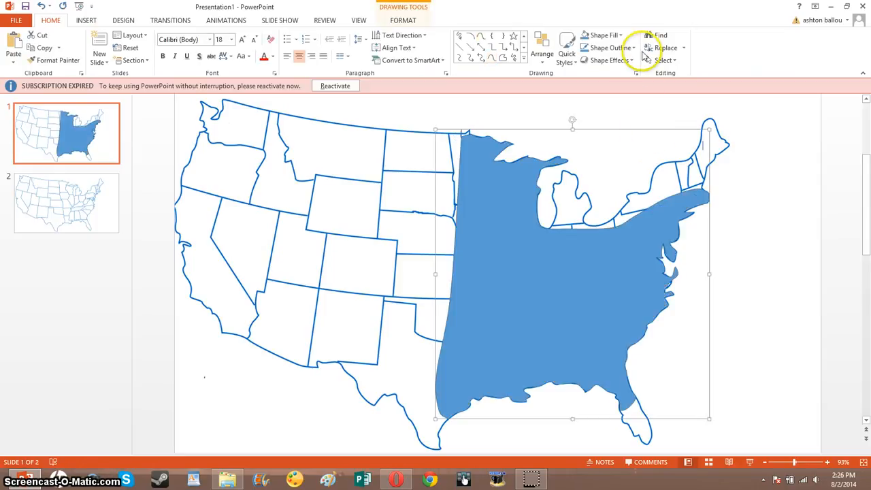
Color both the outline and the fill of the traced eastern region with the standard orange
left_click(613, 48)
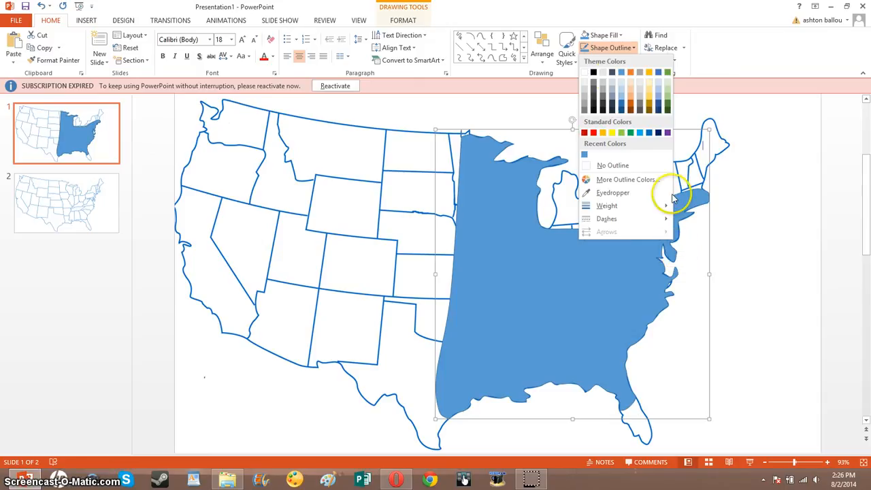
left_click(621, 113)
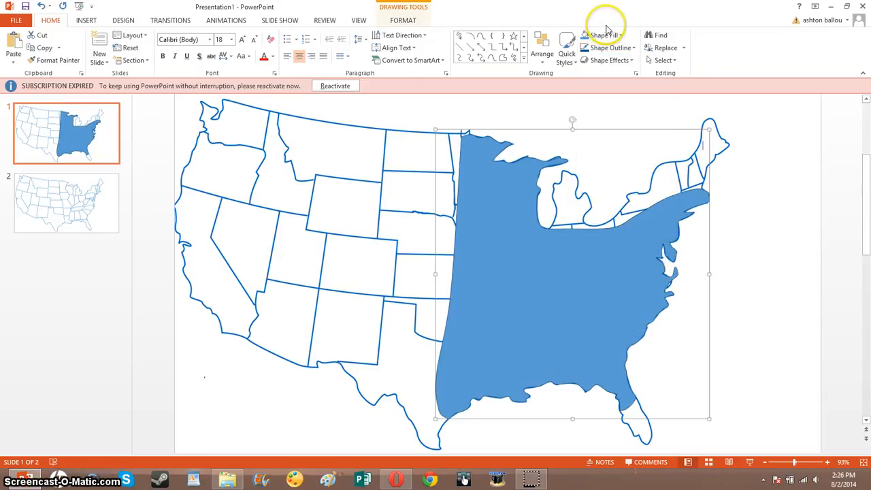
left_click(611, 48)
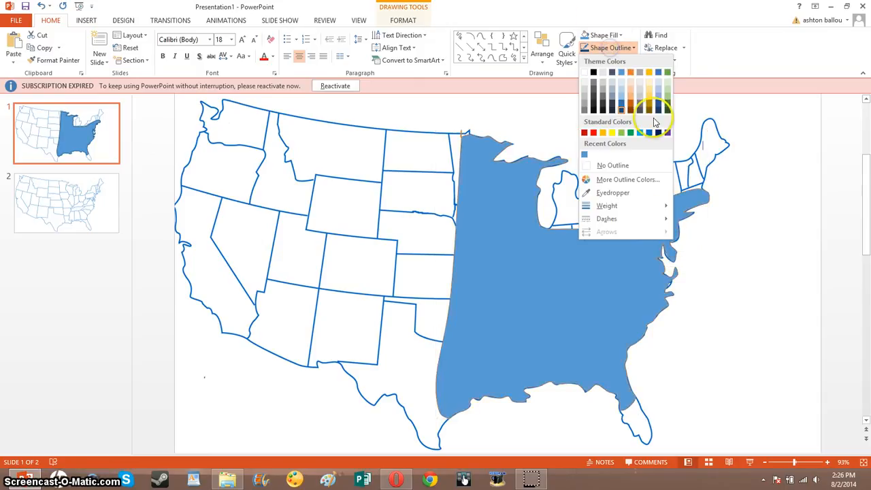
left_click(619, 133)
left_click(602, 35)
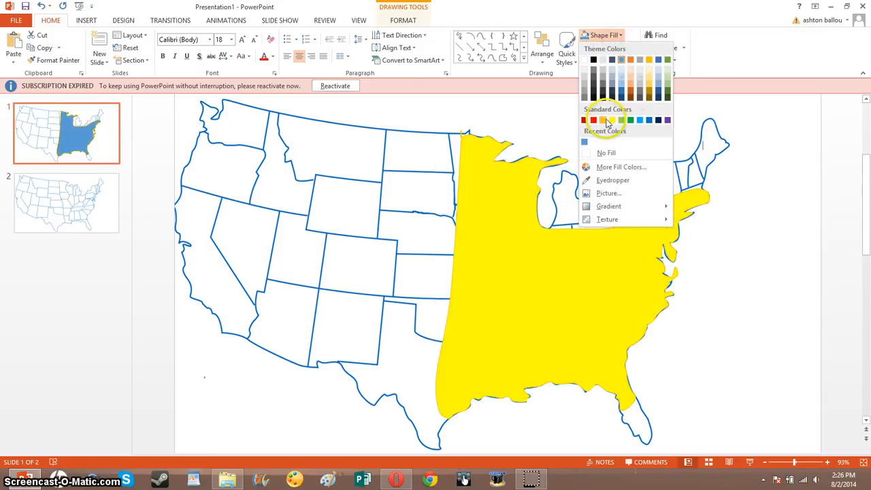
left_click(602, 120)
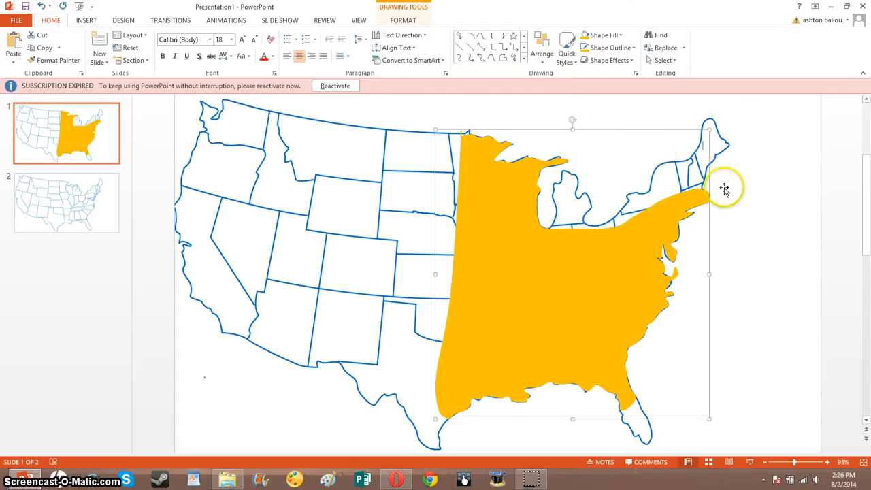
Set the outline weight of the eastern region to 3 pt
left_click(610, 48)
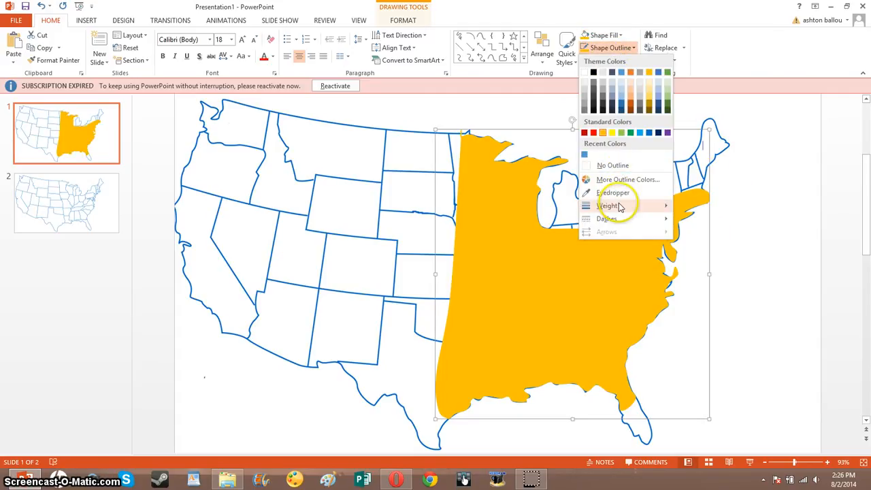
mouse_move(656, 206)
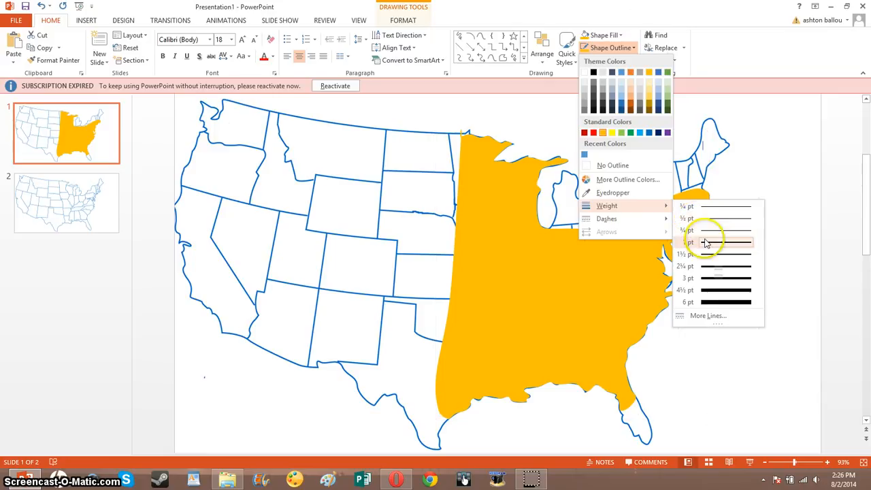
left_click(701, 279)
Set the transparency of the eastern region's orange fill to 60%
left_click(602, 36)
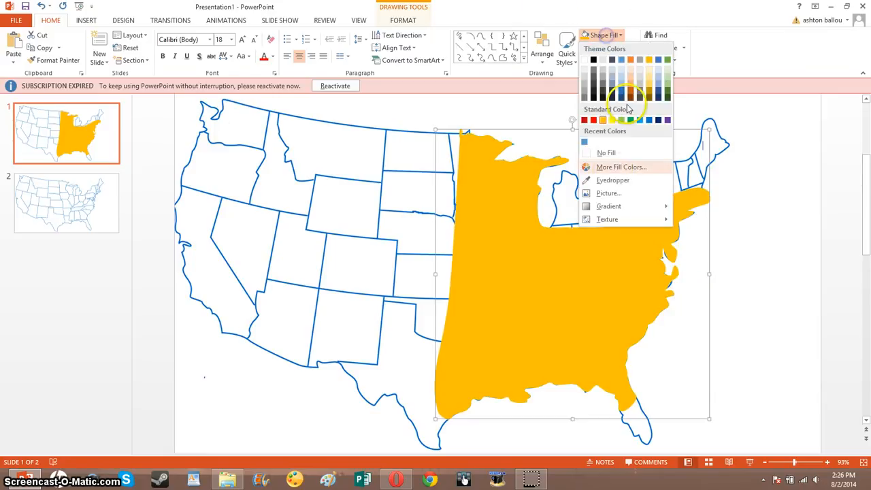
left_click(605, 167)
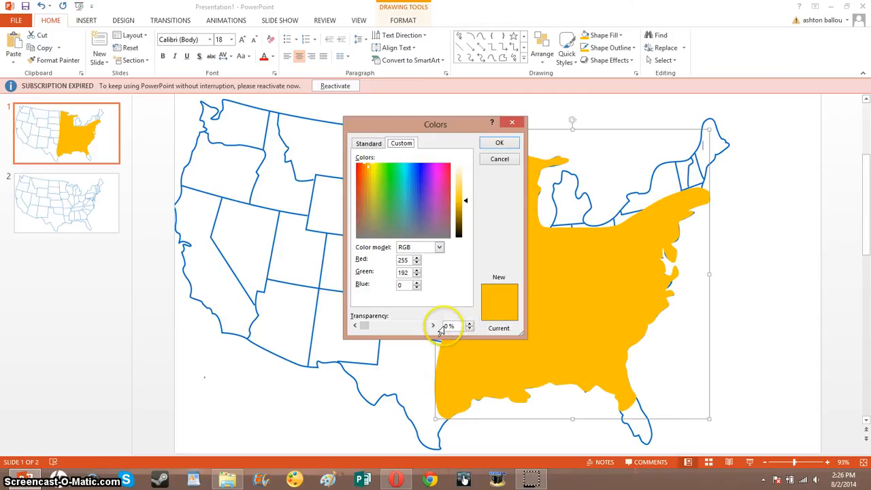
double_click(445, 327)
type("50")
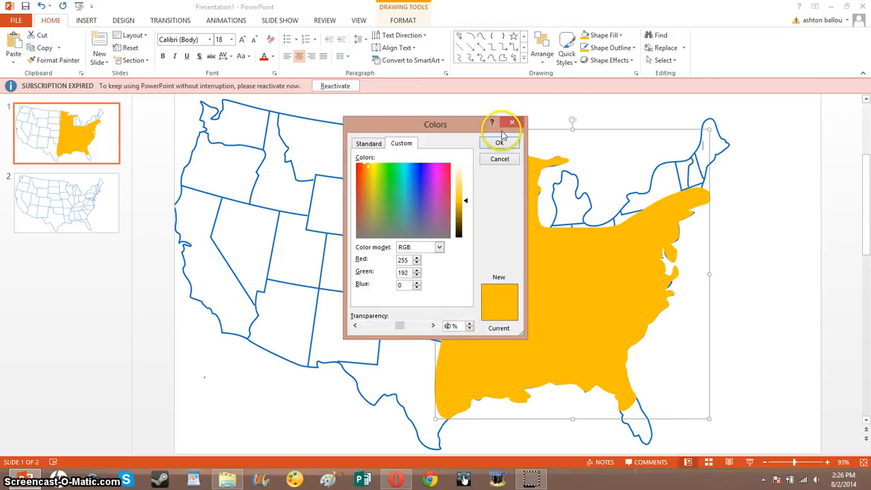
left_click(500, 142)
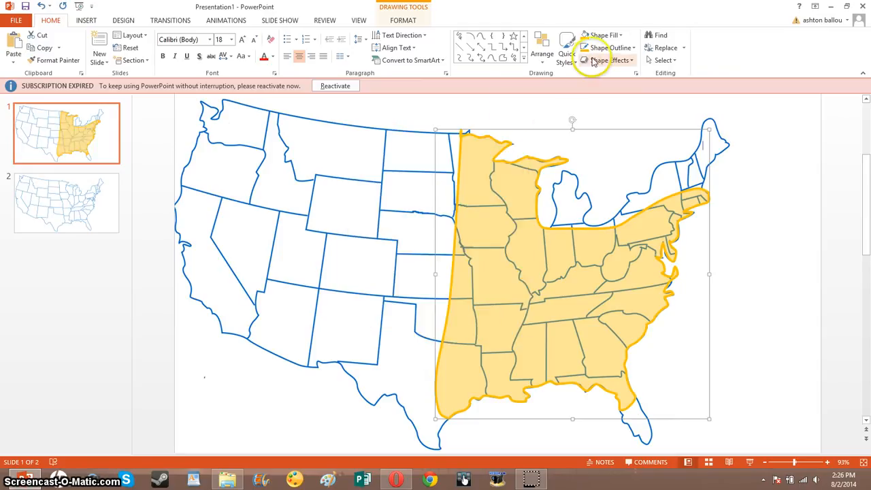
Raise the transparency of the eastern region's fill to 80%
left_click(603, 35)
left_click(605, 167)
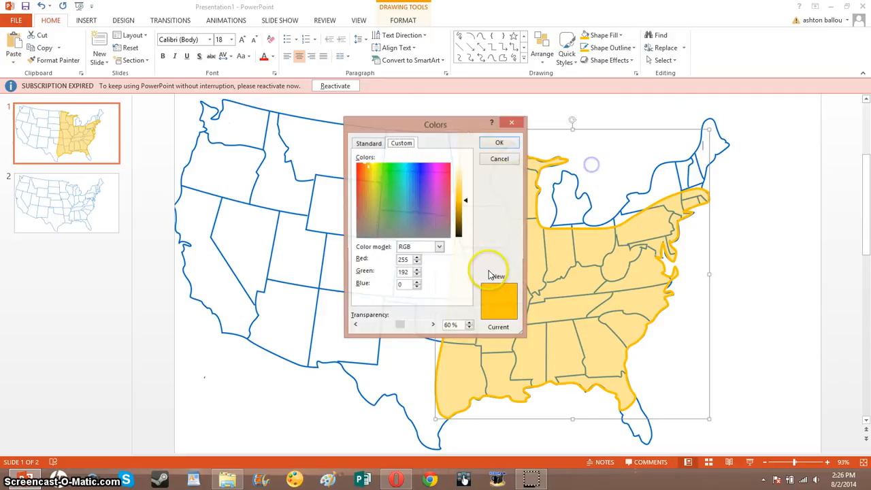
double_click(449, 327)
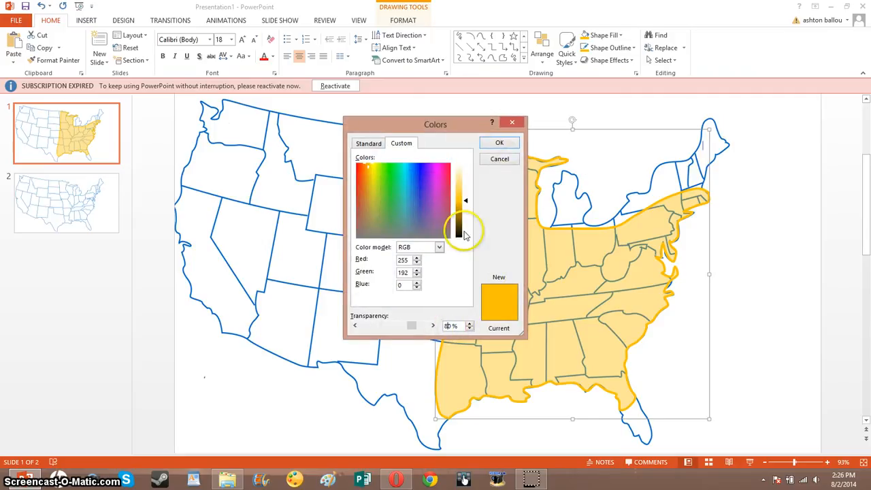
type("80")
left_click(500, 142)
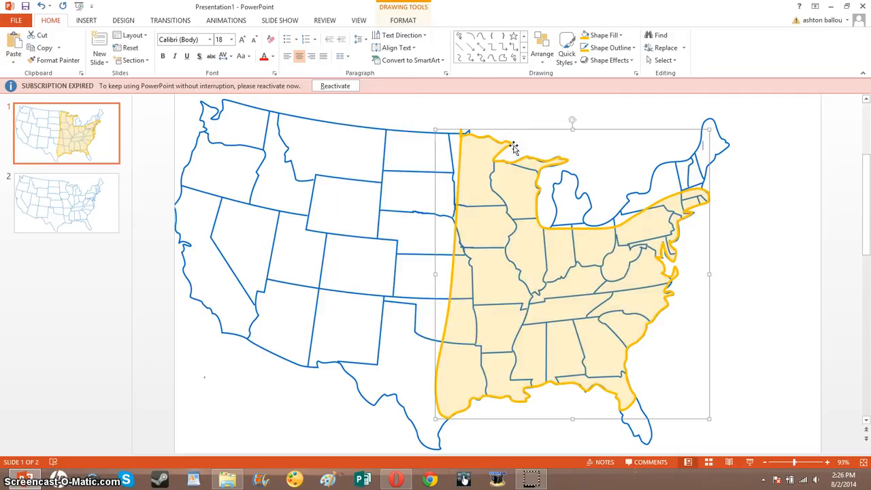
Set the transparency of the eastern region's fill to 75%
left_click(601, 37)
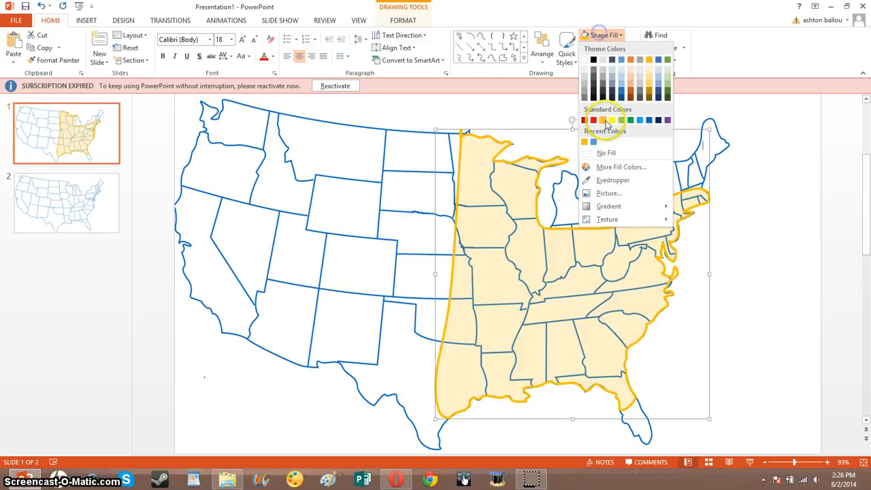
left_click(633, 165)
left_click(453, 326)
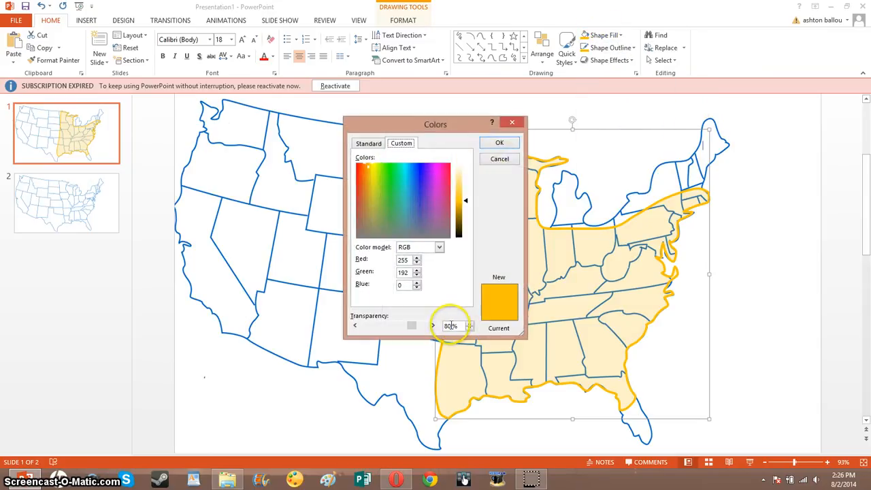
key("BackSpace")
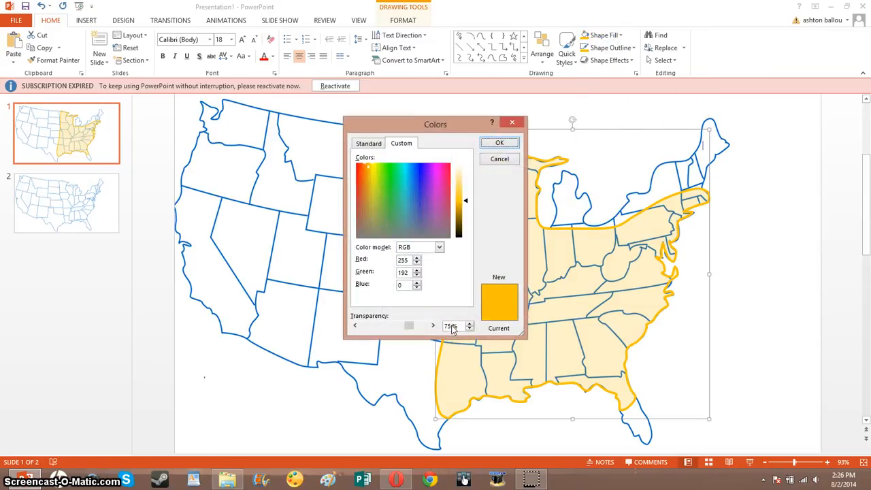
type("75")
key("Return")
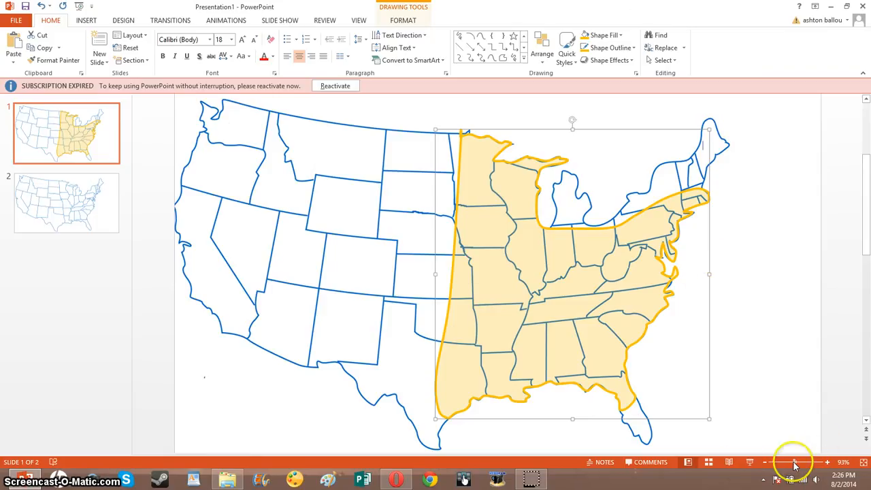
Edit the region's outline points on the Virginia coast, pulling in the protruding loop so the outline follows the coastline
left_click_drag(794, 463, 825, 463)
left_click_drag(542, 450, 681, 418)
right_click(278, 294)
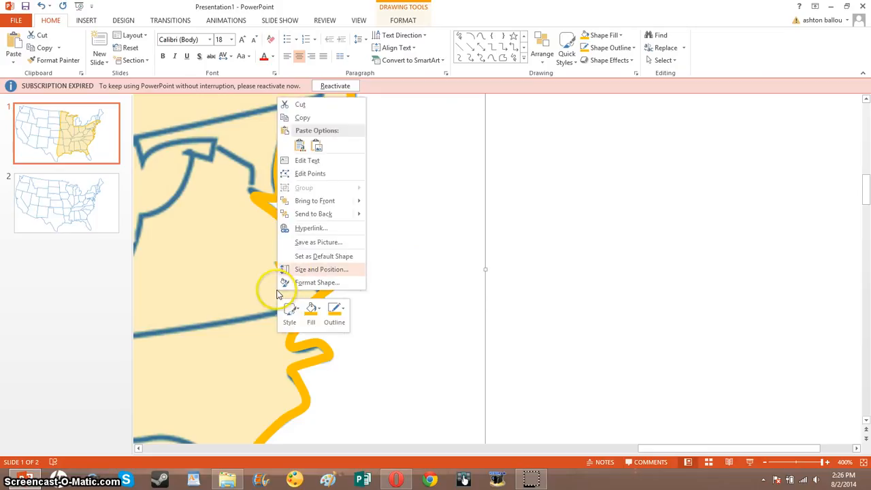
right_click(243, 292)
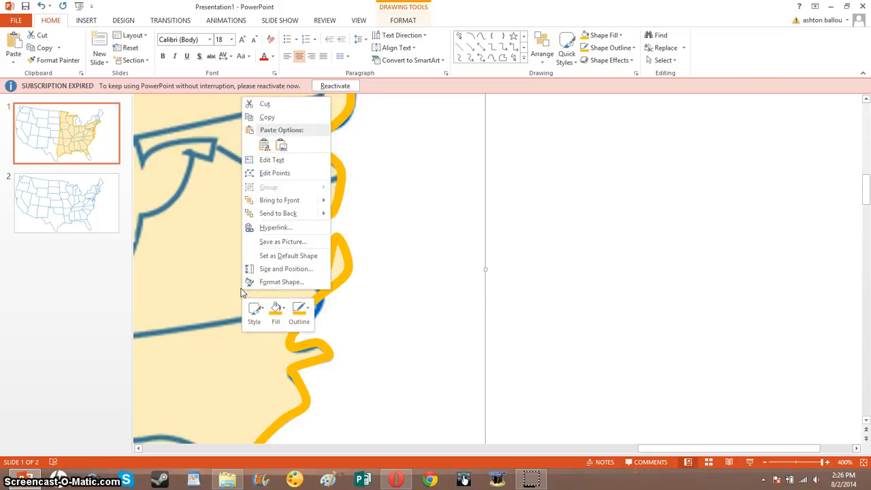
left_click(274, 173)
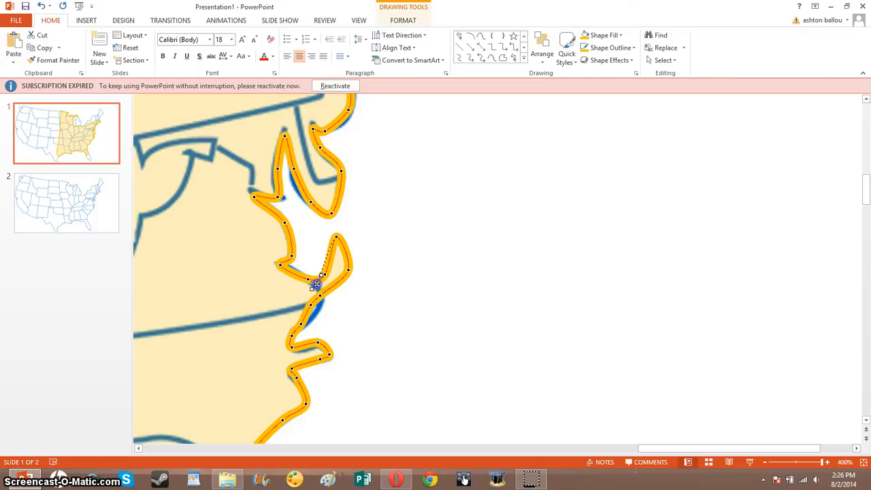
left_click_drag(316, 283, 338, 251)
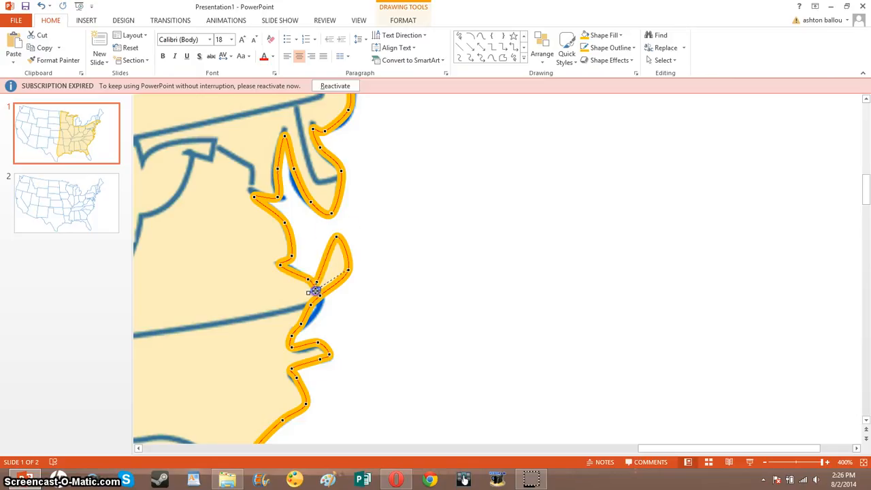
left_click_drag(319, 291, 315, 297)
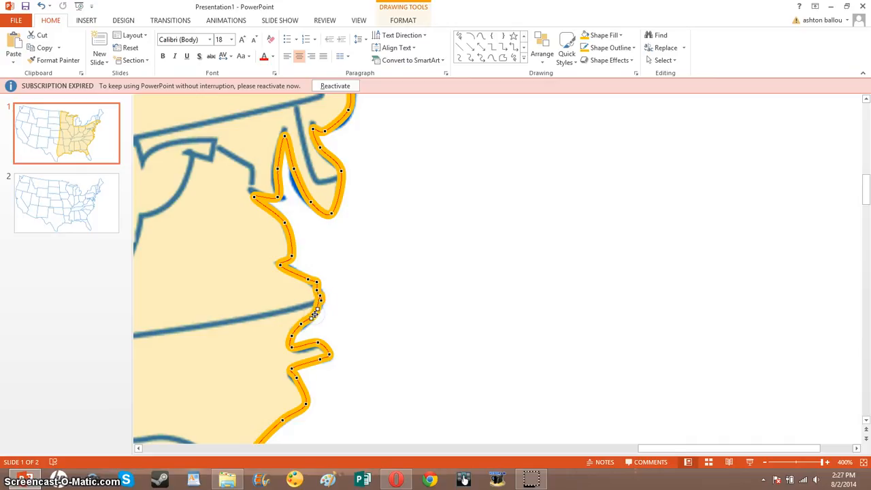
left_click_drag(316, 315, 322, 304)
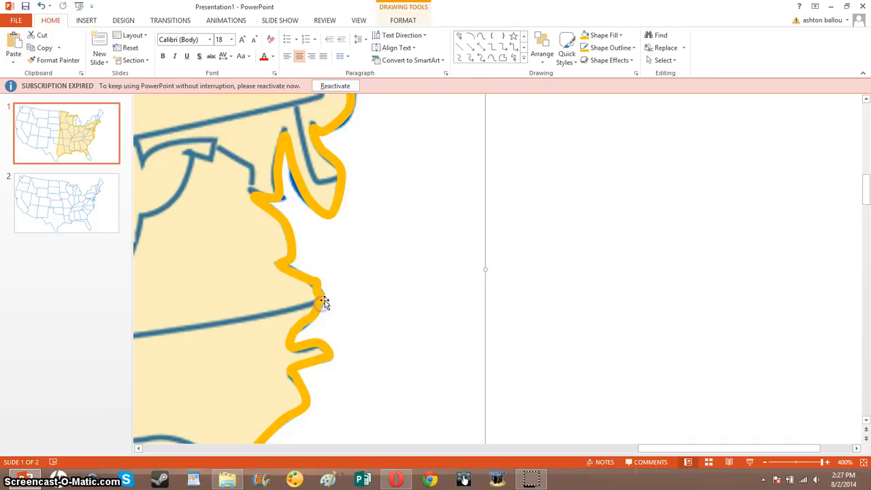
Move the outline point on the west side of the Delmarva peninsula onto the coastline and add a point on the northern North Carolina coast
right_click(318, 177)
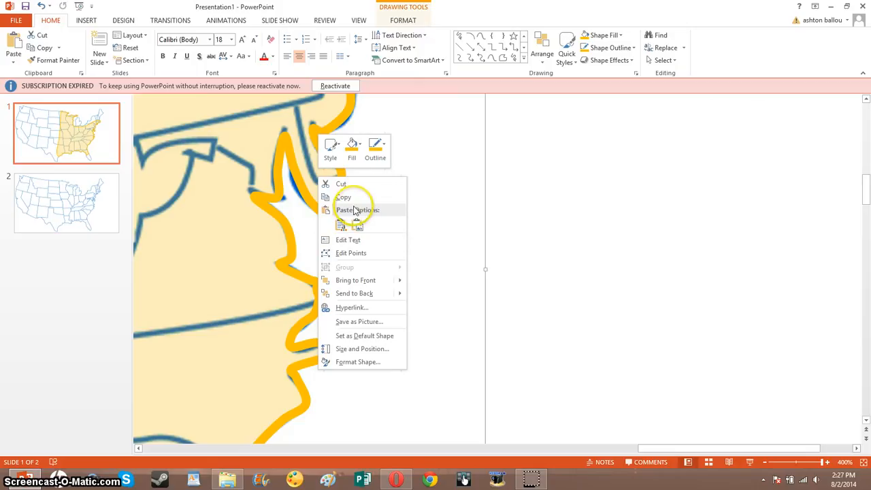
left_click(347, 253)
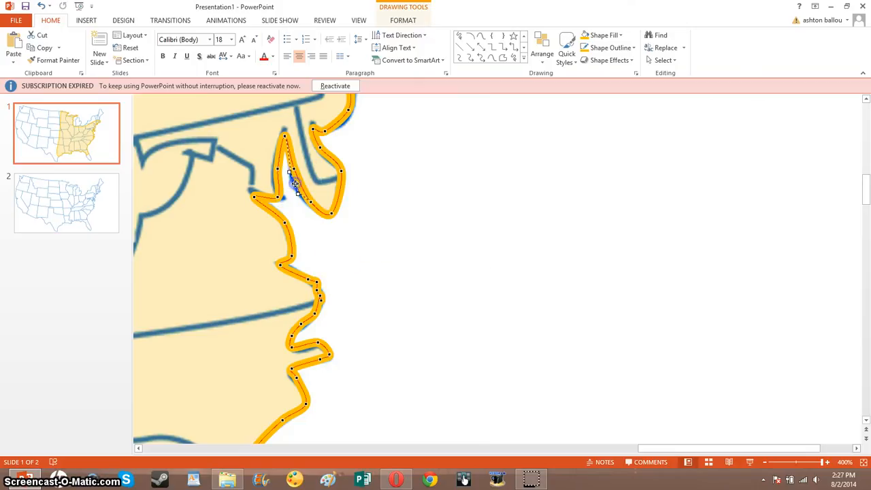
left_click_drag(296, 184, 296, 183)
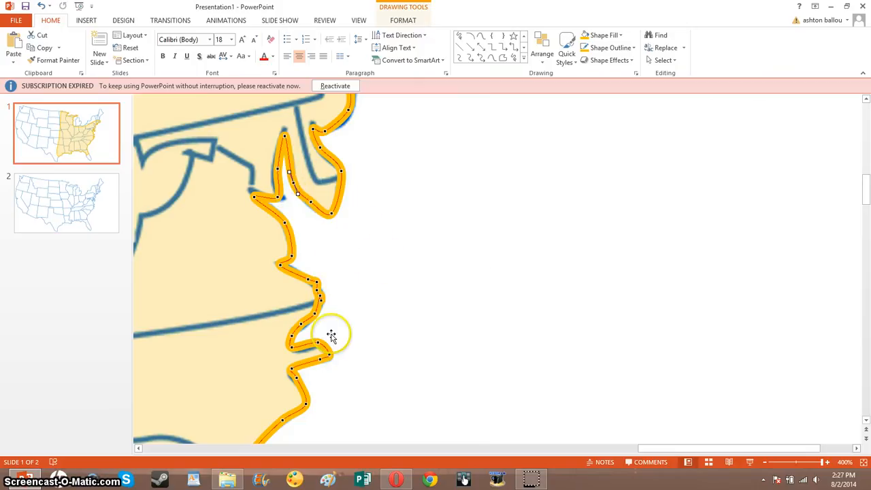
right_click(305, 345)
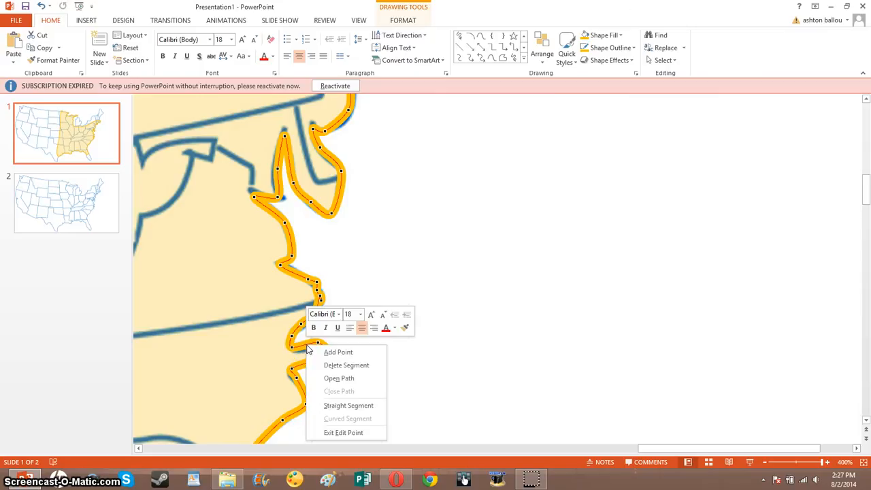
left_click(330, 355)
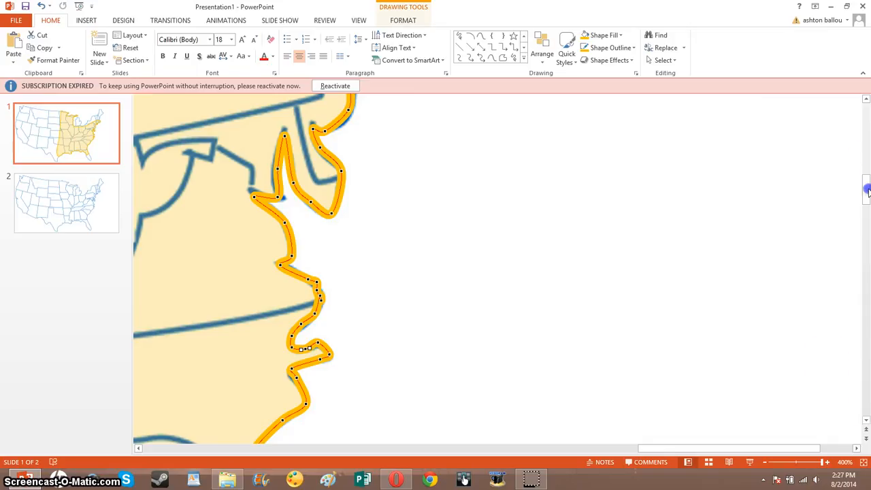
Add points to the region's outline in Massachusetts and move them up the coast past New Hampshire toward Maine so the outline follows the coastline
left_click_drag(867, 192, 867, 139)
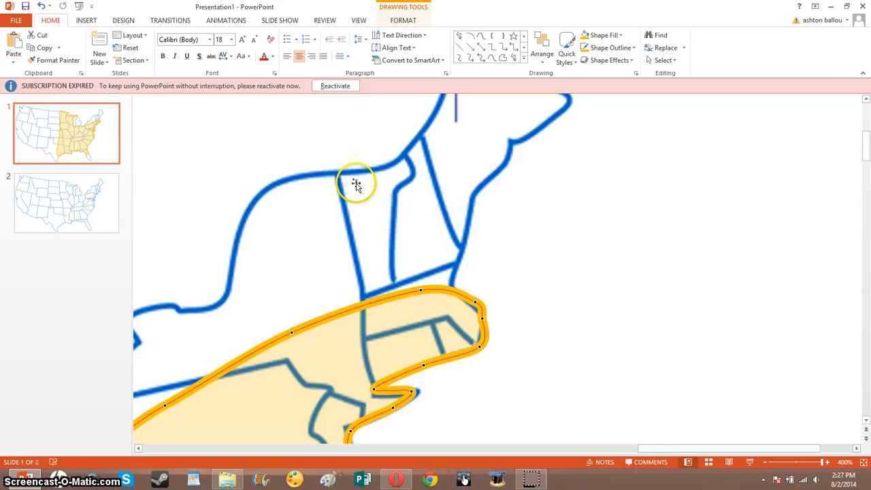
right_click(439, 293)
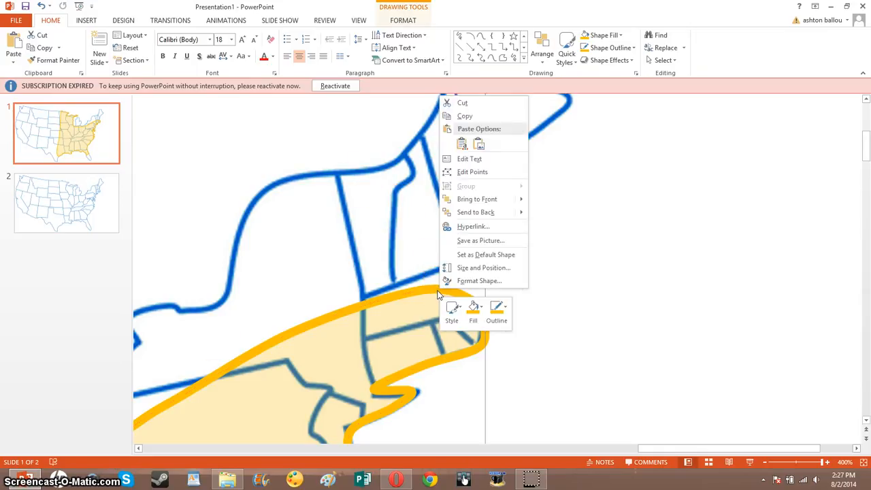
left_click(472, 171)
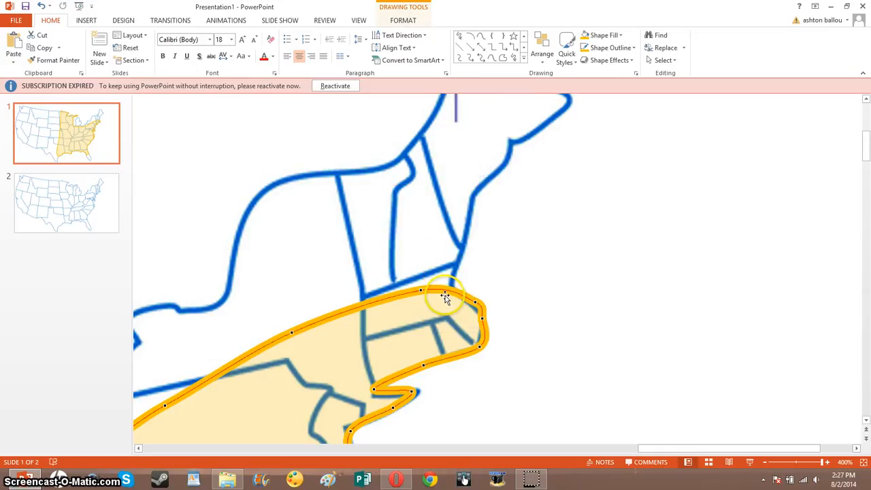
right_click(434, 288)
left_click(464, 295)
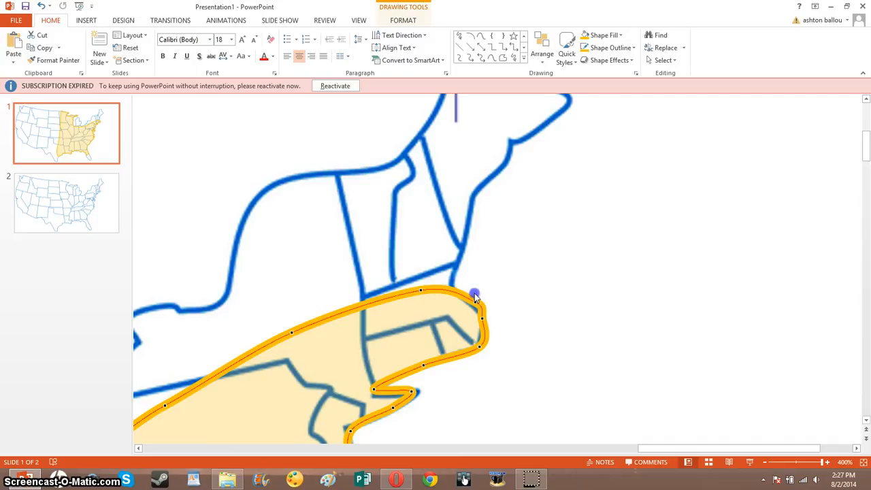
left_click(434, 290)
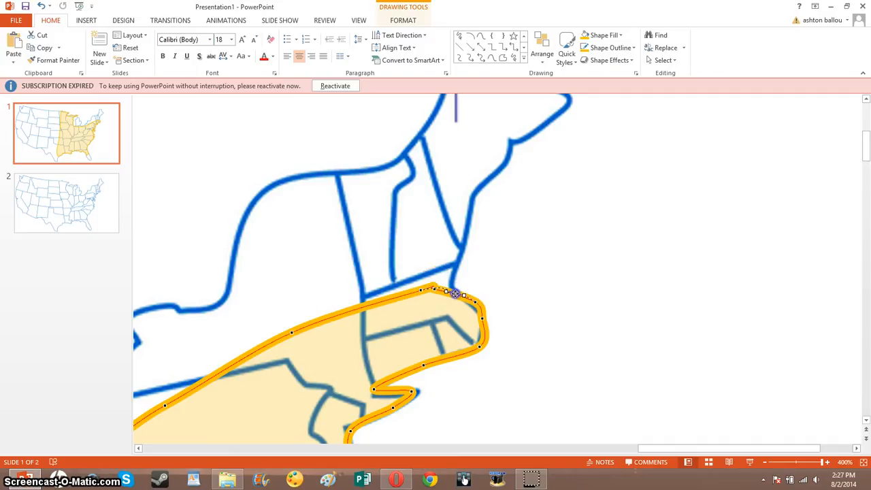
left_click_drag(456, 293, 467, 220)
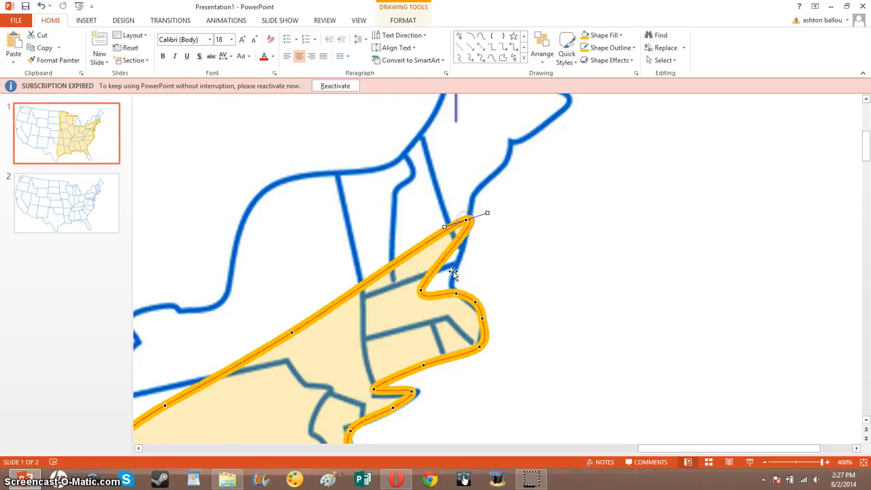
left_click_drag(420, 291, 460, 258)
left_click(472, 220)
left_click_drag(472, 221, 459, 220)
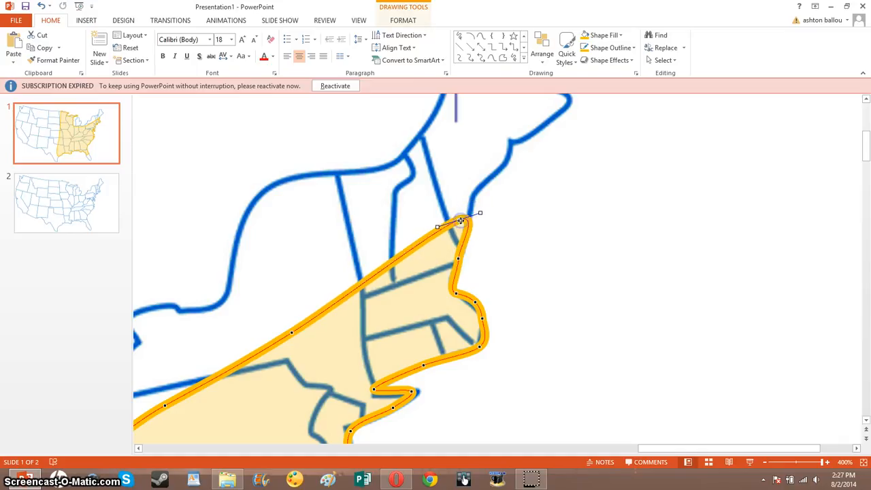
Move the region's outline points around Long Island and along the New Jersey coast onto the coastline
left_click_drag(863, 150, 863, 172)
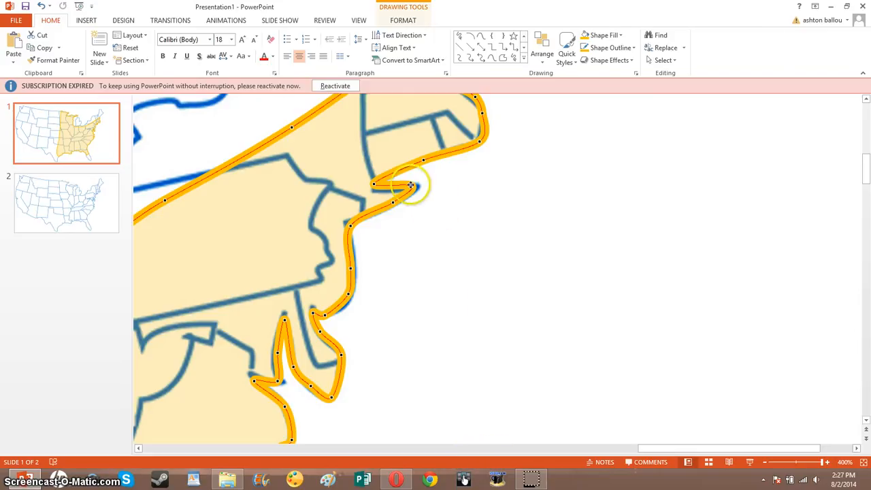
left_click_drag(411, 186, 374, 189)
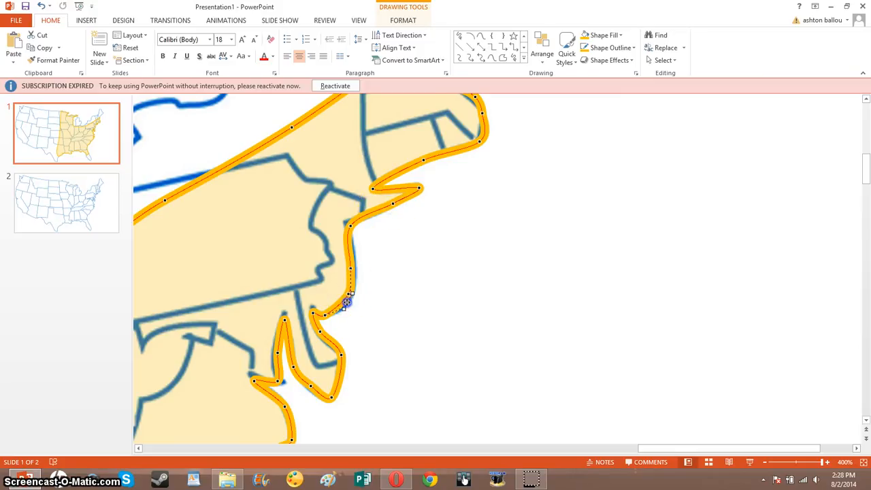
left_click_drag(347, 302, 349, 300)
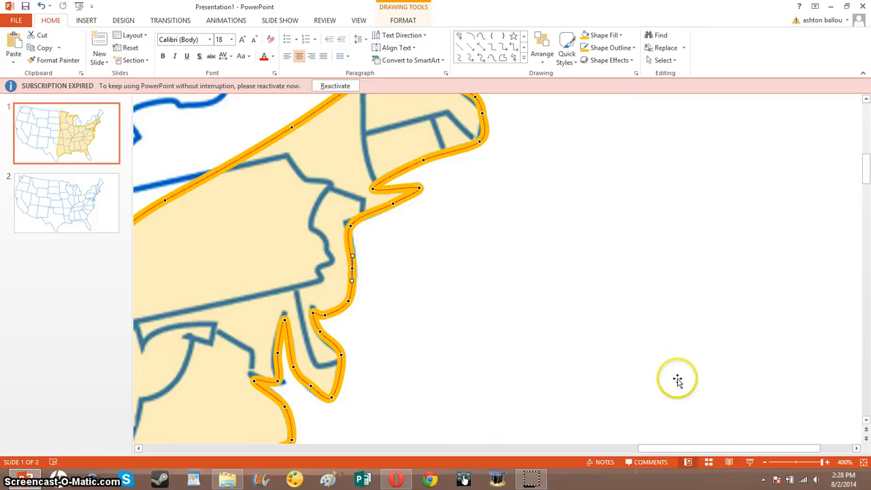
Set the outline weight of the eastern region to 6 pt
left_click_drag(822, 463, 797, 468)
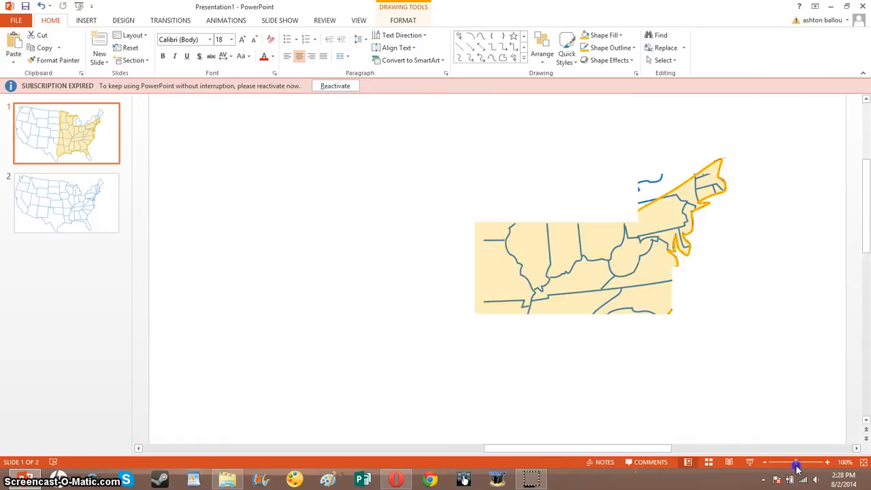
left_click(742, 317)
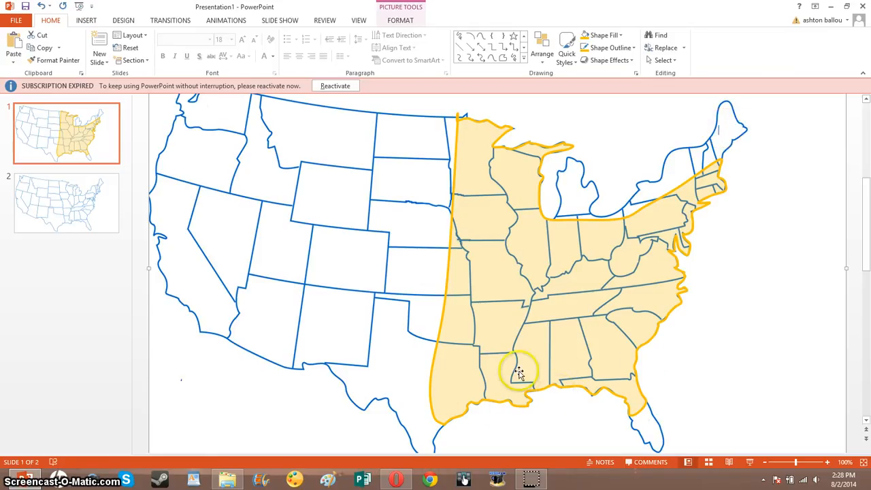
right_click(556, 367)
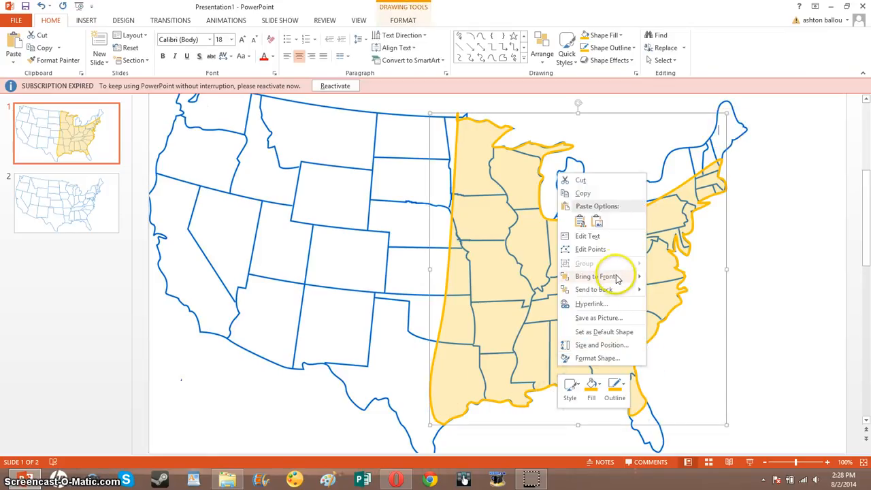
left_click(603, 35)
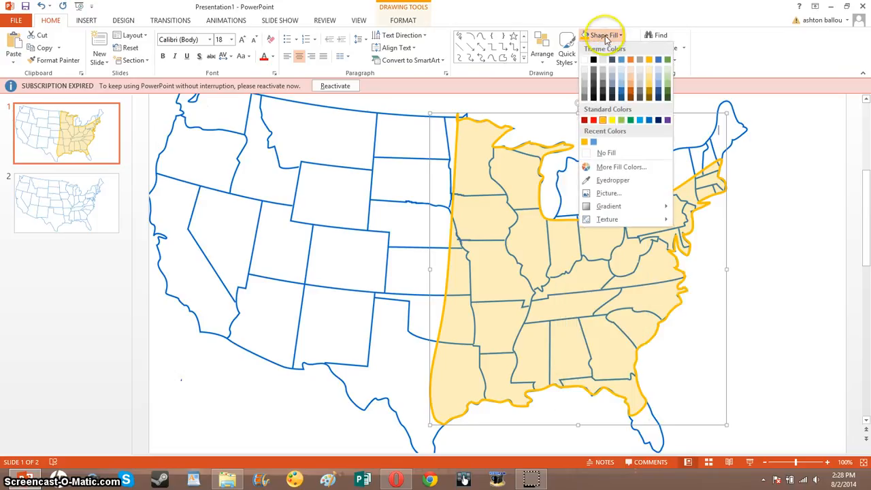
left_click(609, 48)
mouse_move(646, 212)
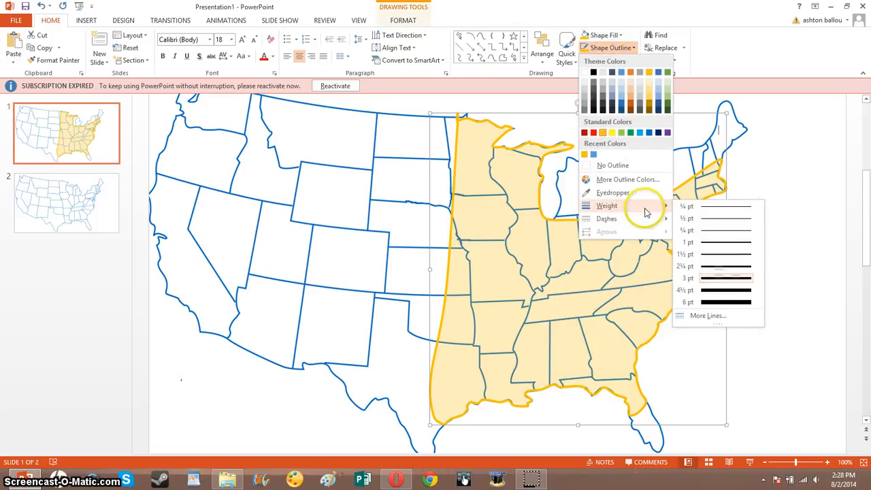
left_click(721, 306)
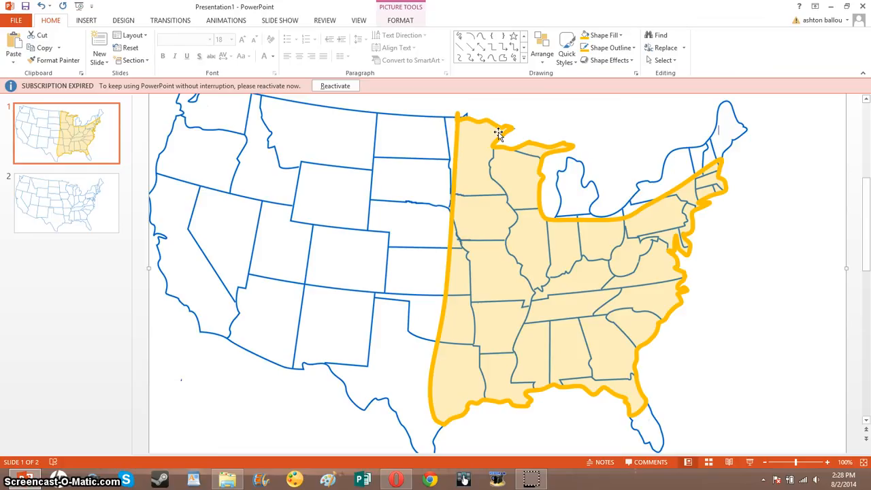
Delete the first slide, which holds the shaded eastern region
right_click(55, 112)
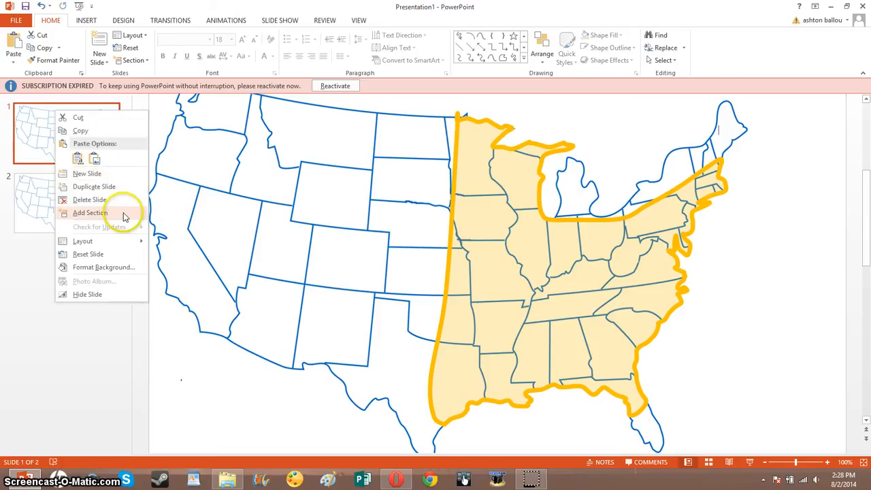
left_click(118, 202)
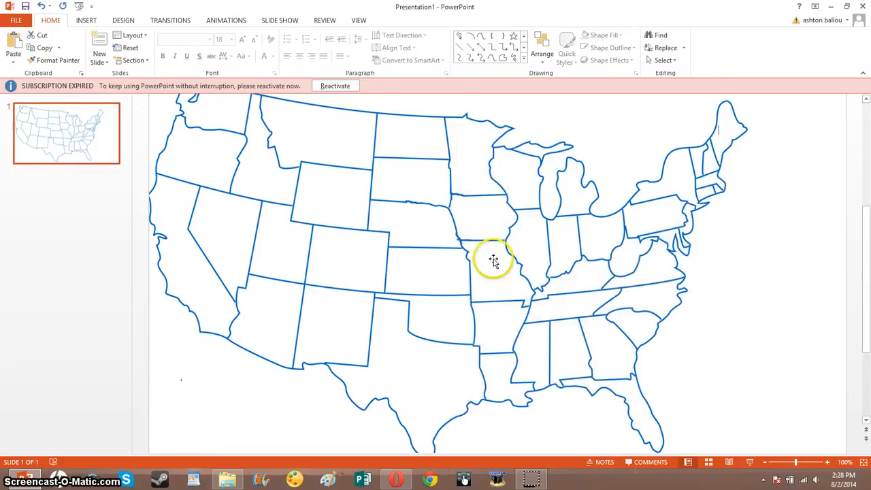
Start a curve on the plain map, tracing Virginia's border with West Virginia and Kentucky southwest to the Tennessee line
left_click(808, 462)
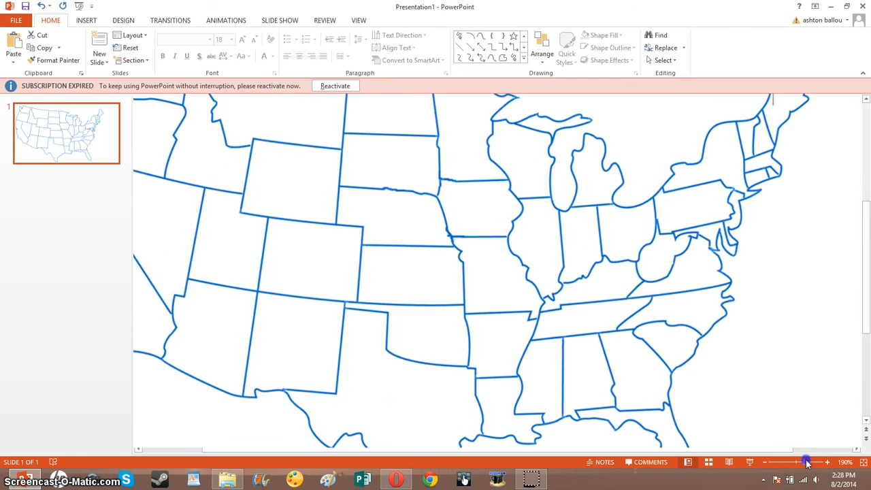
left_click(693, 449)
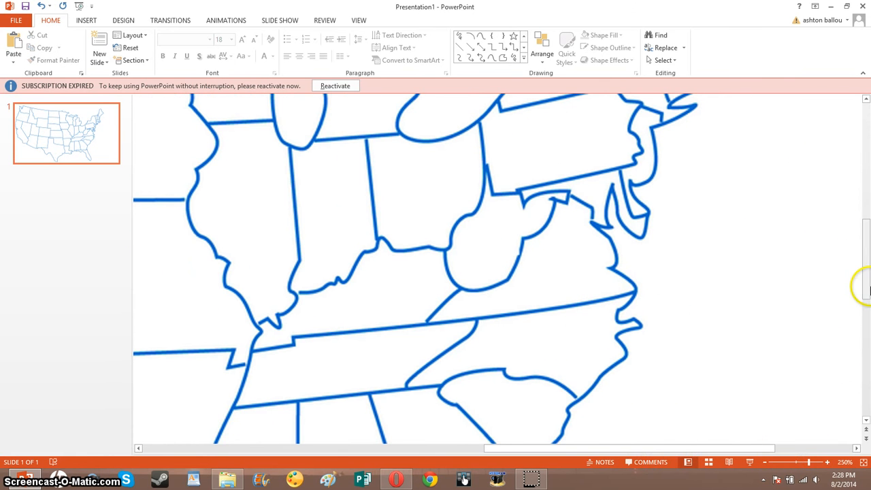
left_click_drag(868, 274, 868, 271)
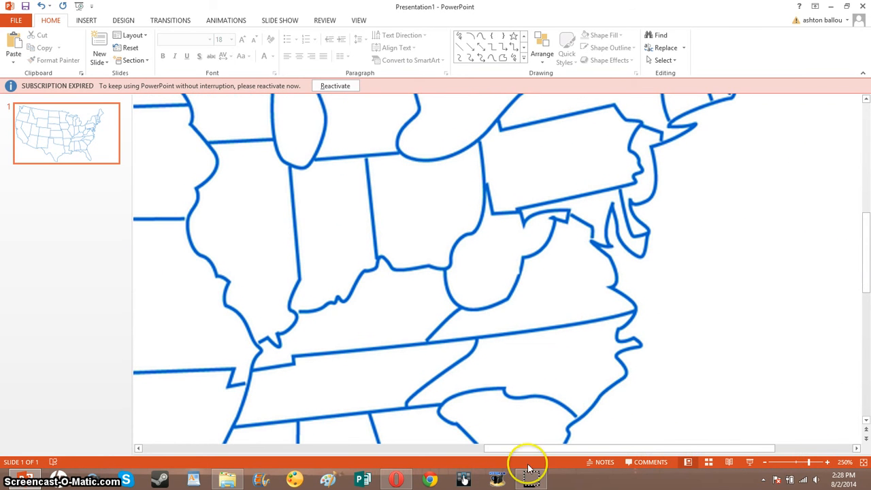
left_click_drag(809, 462, 820, 462)
left_click_drag(583, 448, 727, 448)
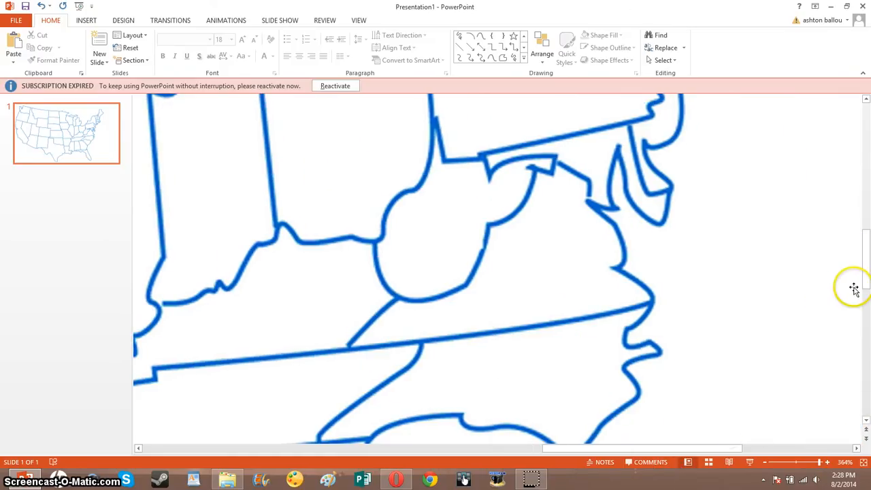
left_click_drag(869, 262, 869, 276)
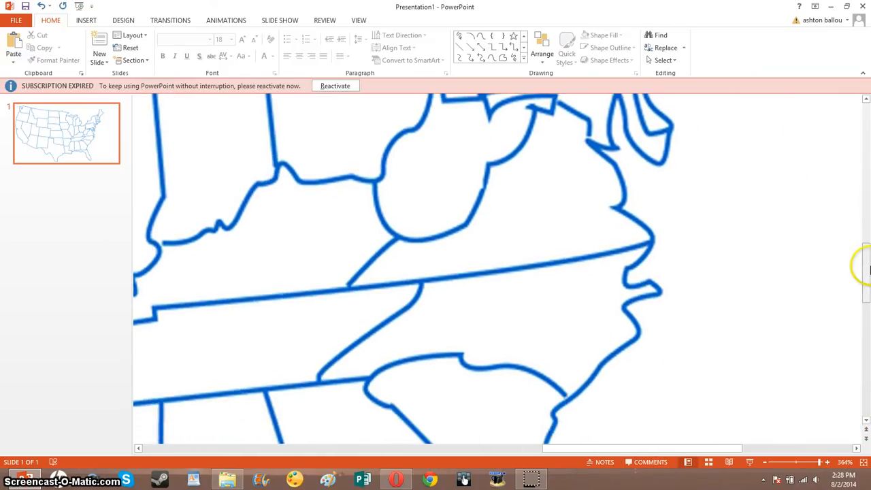
left_click_drag(819, 462, 812, 465)
left_click_drag(603, 448, 702, 450)
left_click_drag(867, 260, 869, 286)
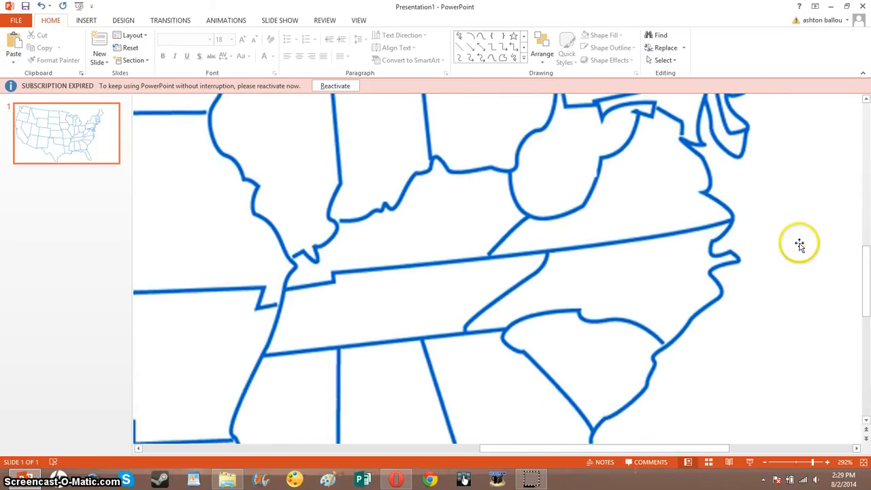
left_click(481, 39)
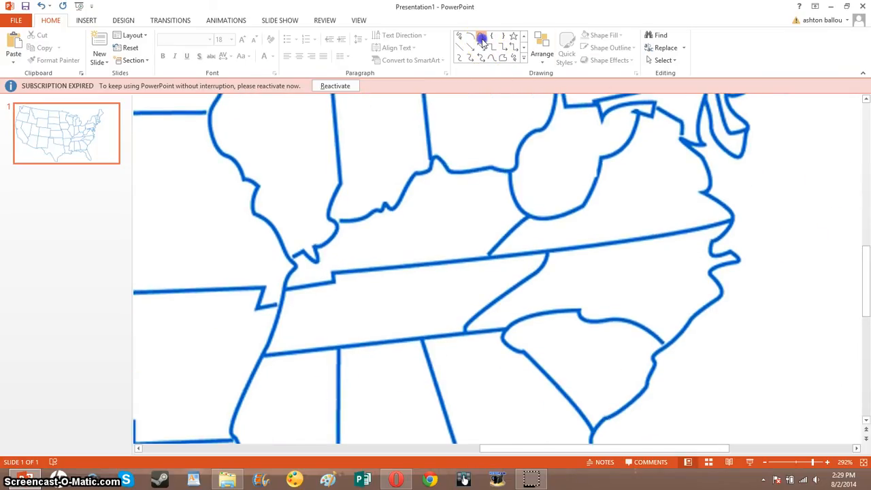
left_click(630, 138)
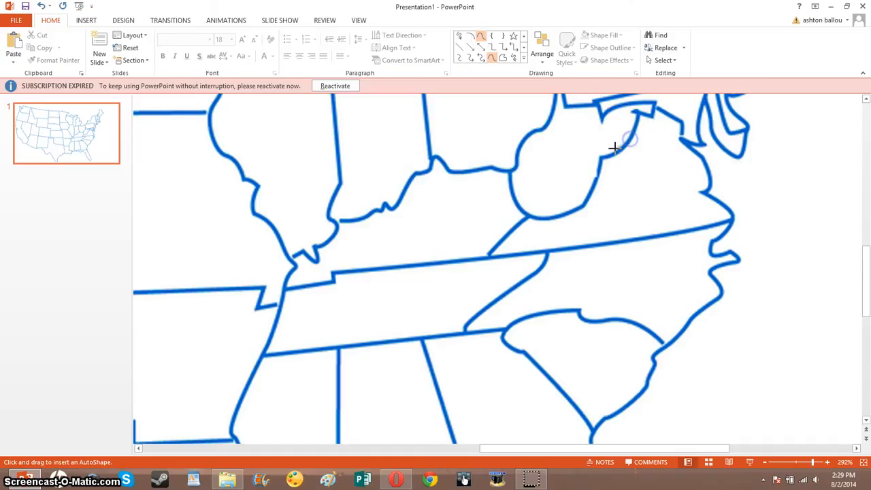
left_click(601, 157)
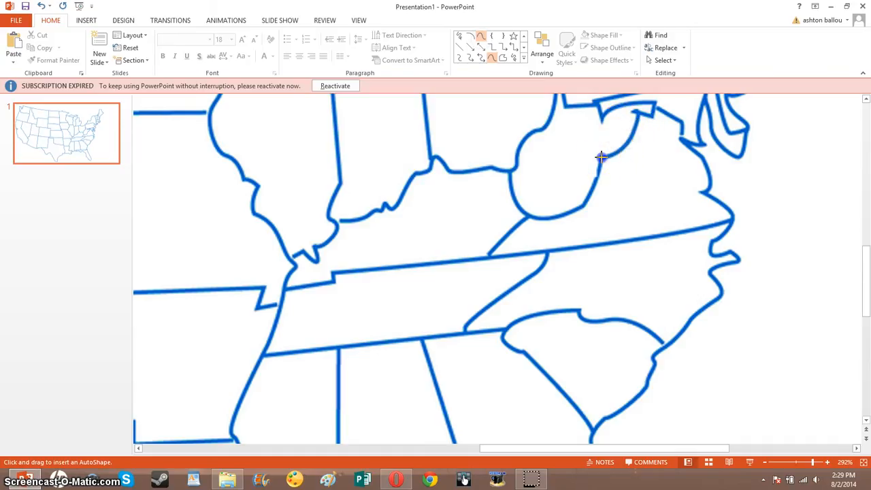
left_click(599, 166)
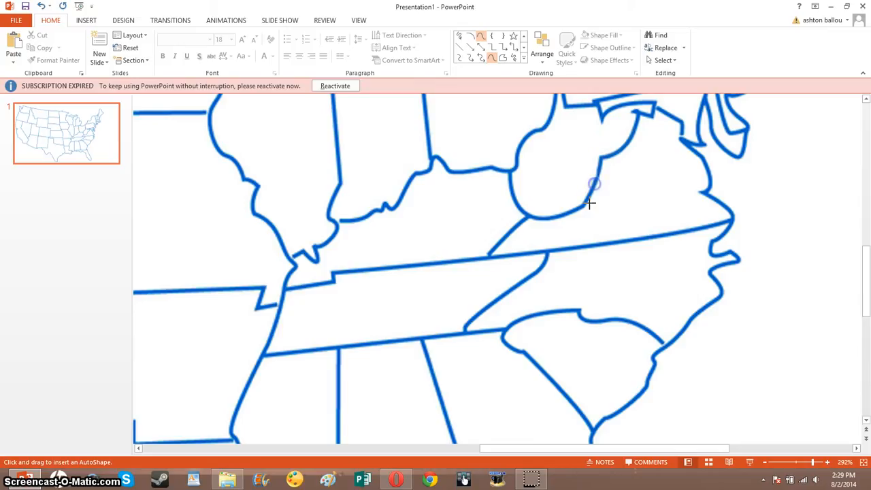
left_click(583, 200)
left_click(541, 219)
left_click(499, 236)
left_click(487, 257)
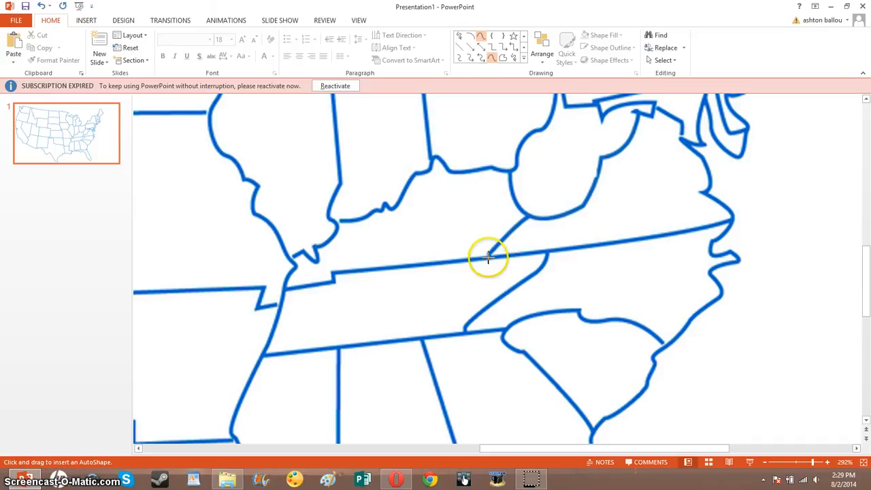
Continue the curve along the Virginia–Tennessee line, down the Tennessee–North Carolina border and east to South Carolina's northwest corner
left_click(520, 254)
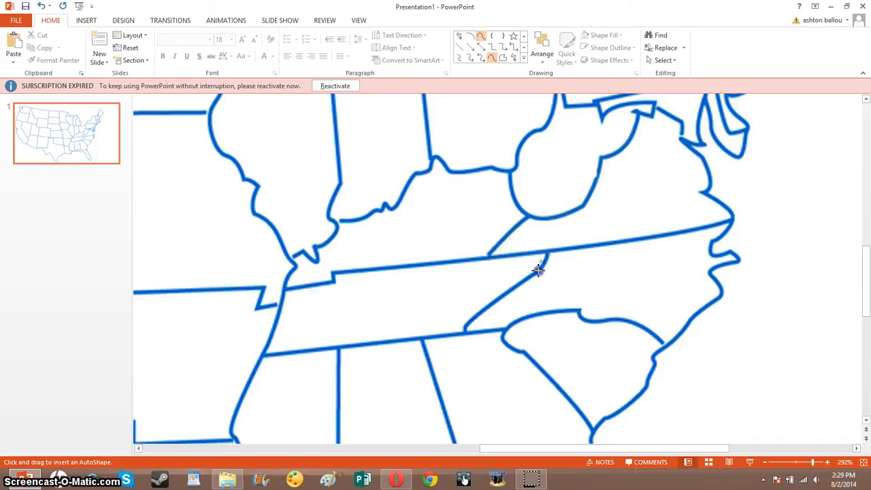
left_click(507, 288)
left_click(508, 291)
left_click(471, 319)
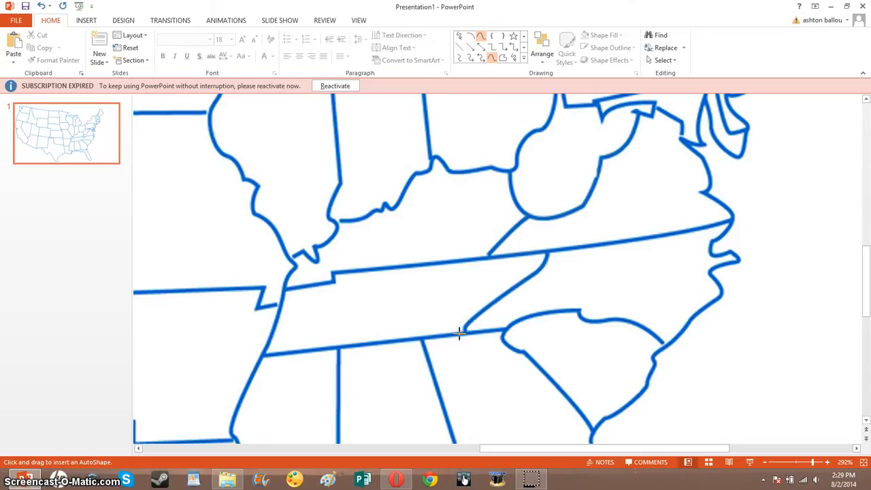
left_click(468, 331)
left_click(504, 329)
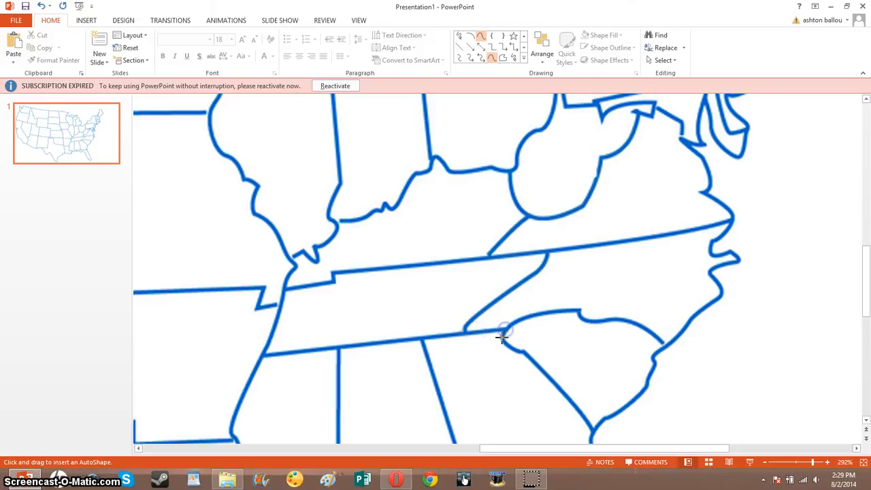
Continue the curve down the Georgia–South Carolina border and up the South Carolina coast to the North Carolina line
left_click(525, 353)
left_click(542, 370)
left_click(573, 407)
left_click(593, 426)
left_click(627, 398)
left_click(639, 392)
left_click(646, 385)
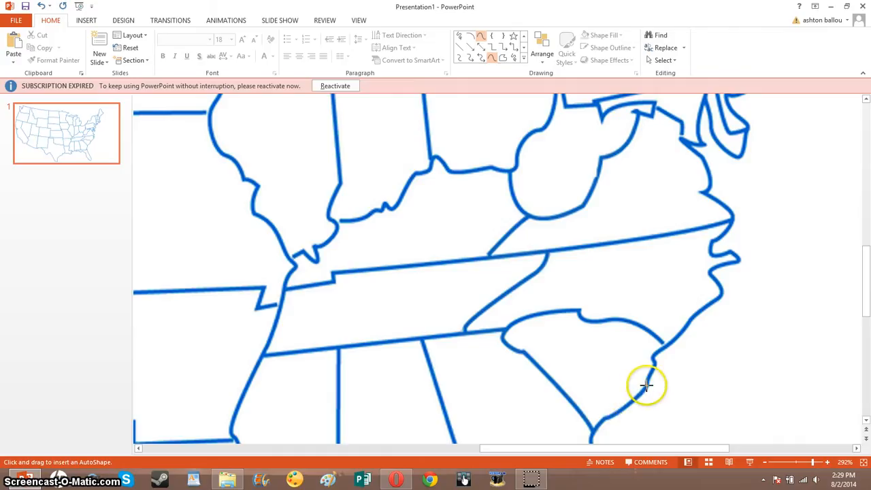
left_click(657, 350)
left_click(664, 345)
Continue the curve west along the North Carolina–South Carolina border to South Carolina's northwest corner
left_click(618, 317)
left_click(613, 319)
left_click(597, 321)
left_click(554, 311)
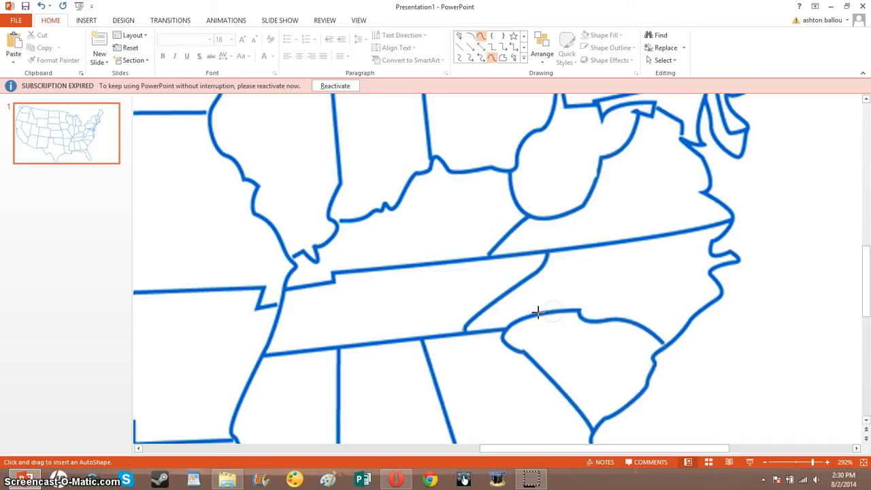
double_click(506, 328)
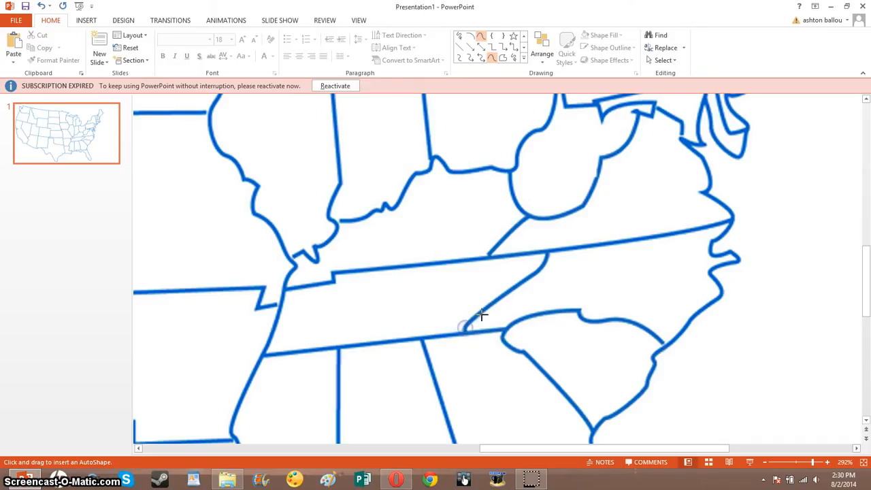
Continue the curve northeast along the Tennessee–North Carolina border, then east along the Virginia–North Carolina line to the coast
left_click(516, 284)
left_click(619, 239)
left_click(558, 248)
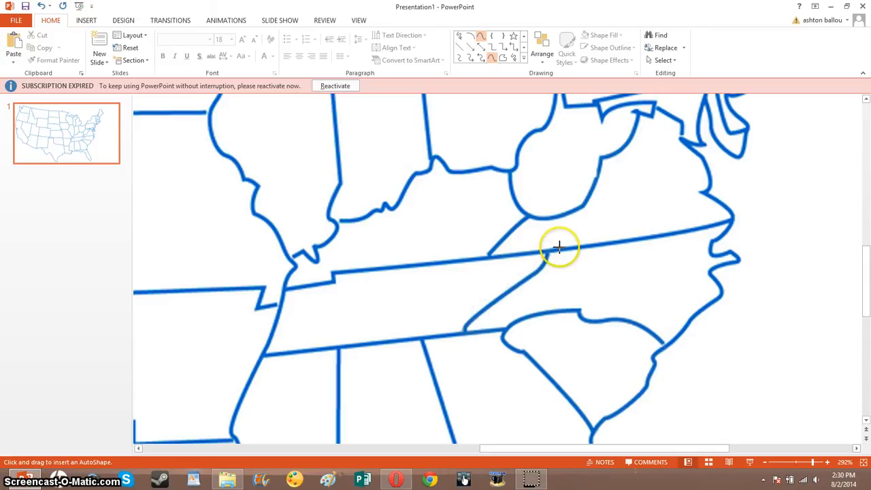
left_click(641, 239)
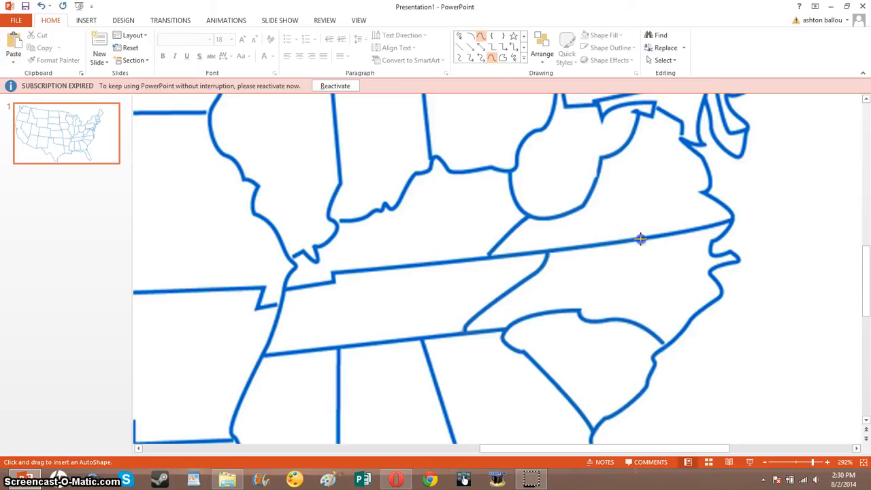
left_click(687, 232)
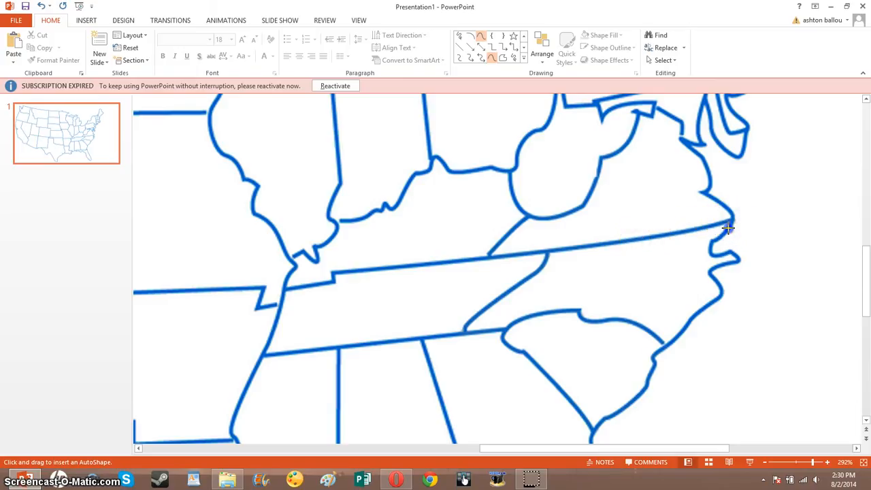
Continue the curve down the North Carolina coast, around its eastern point, to the South Carolina border
left_click(712, 242)
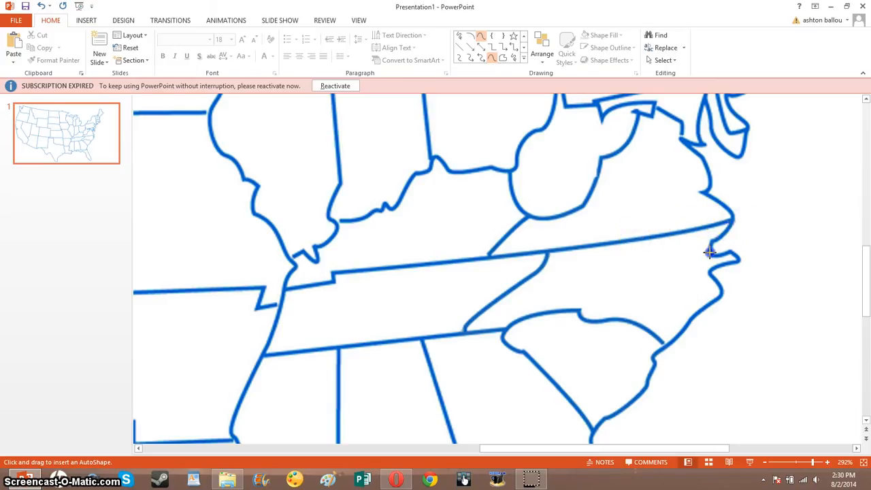
left_click(729, 251)
left_click(737, 258)
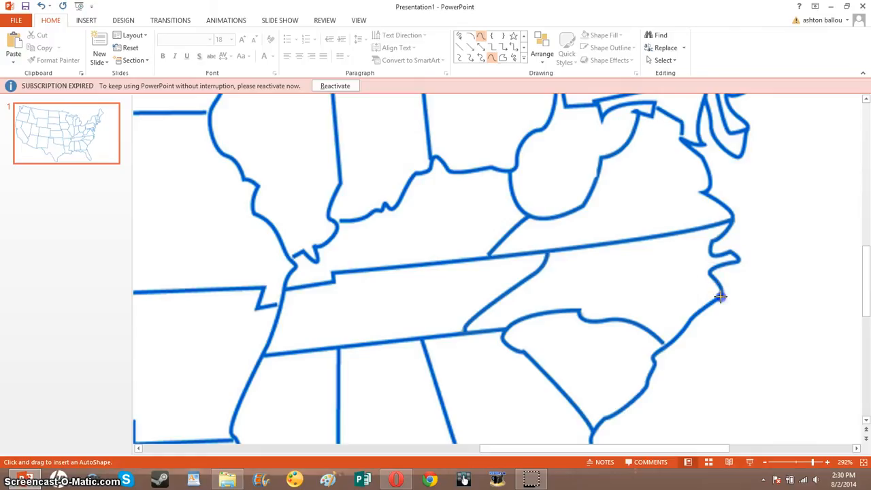
left_click(695, 320)
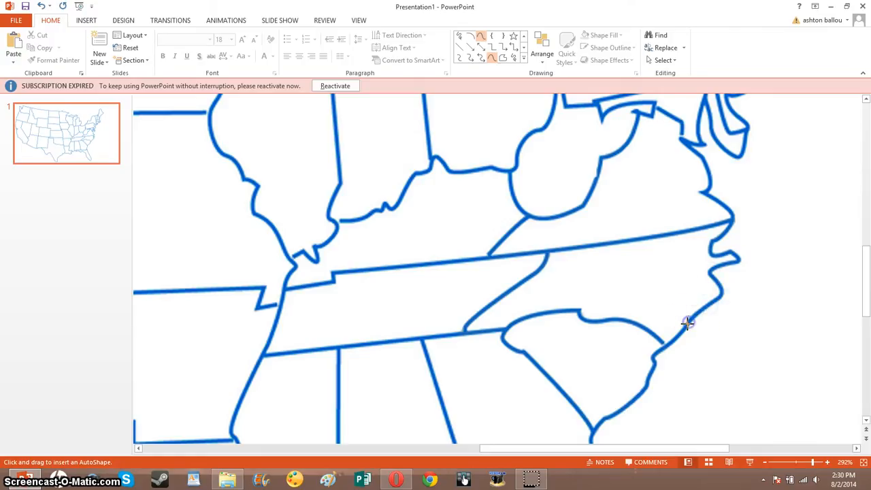
left_click(665, 344)
Retrace the curve back up the North Carolina coast, around its eastern point, toward the Virginia line
left_click(690, 320)
left_click(698, 308)
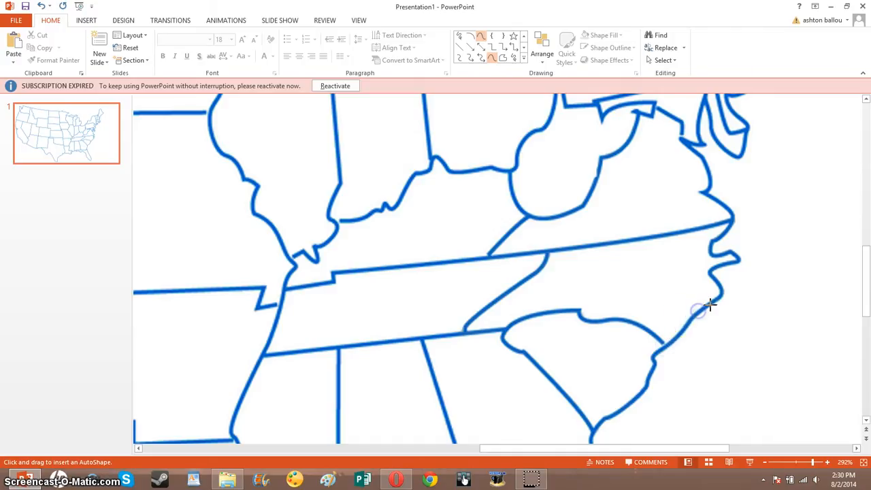
left_click(737, 259)
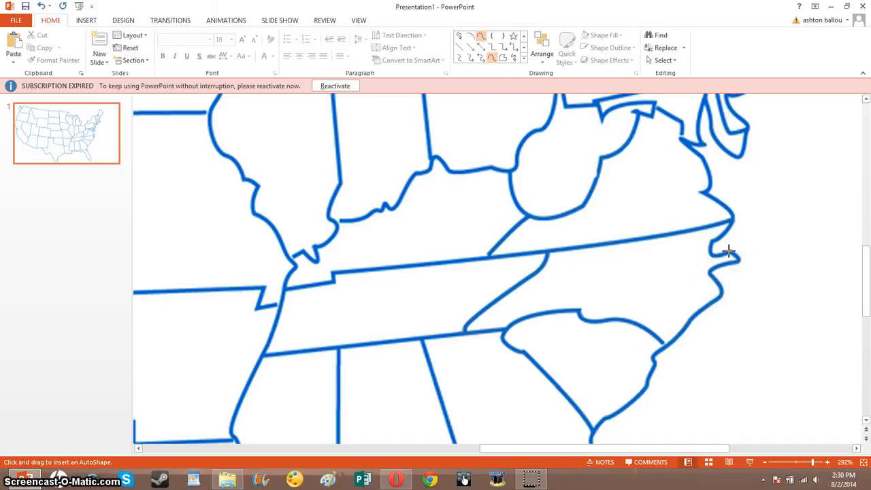
left_click(715, 252)
left_click(711, 249)
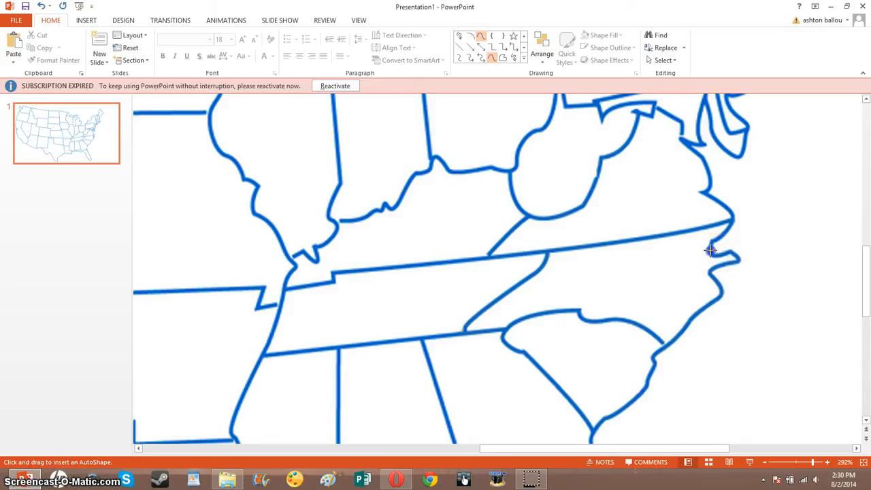
Continue the curve up Virginia's coast to its northern tip and close the shape at the starting point
left_click(727, 212)
left_click(713, 197)
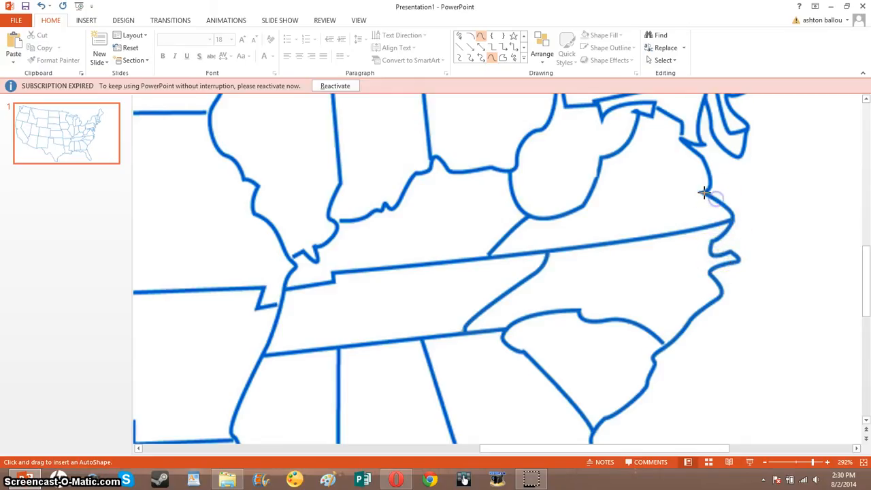
left_click(704, 189)
left_click(695, 149)
left_click(679, 134)
left_click(636, 116)
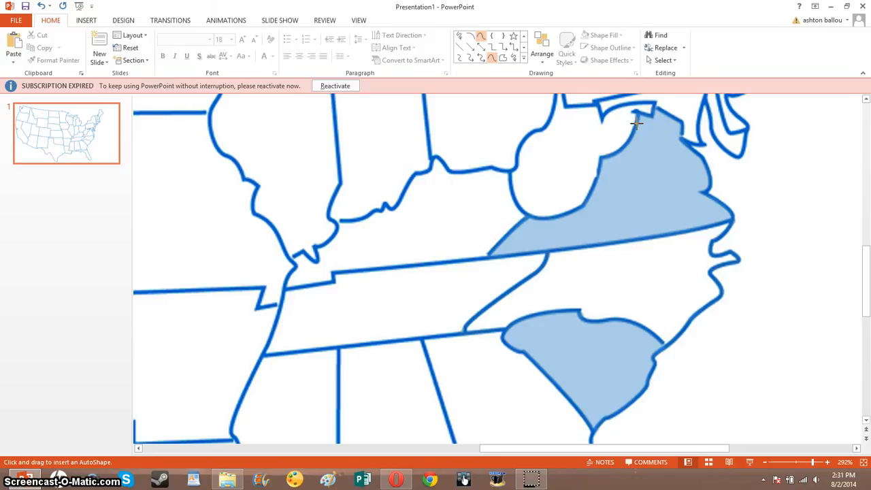
left_click(636, 123)
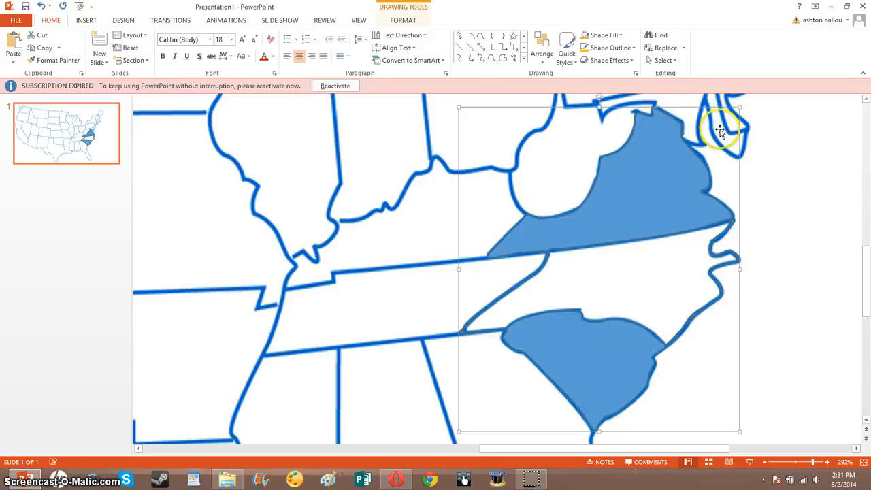
Remove the fill from the traced Virginia and Carolinas shape
left_click(612, 48)
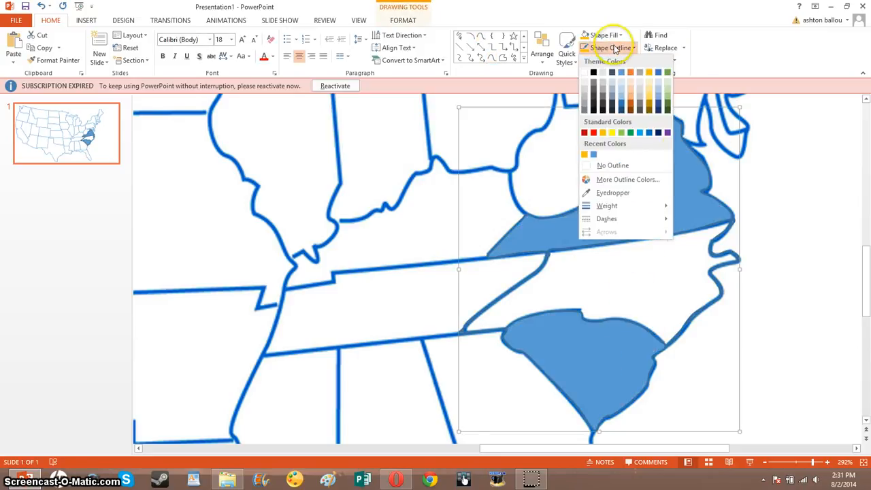
left_click(618, 41)
left_click(618, 41)
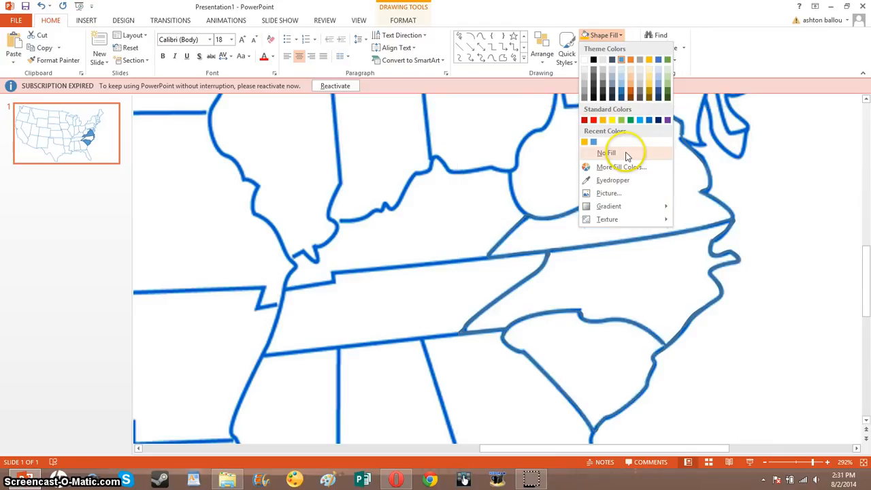
left_click(625, 151)
Give the traced three-state shape a black outline with a 3 pt weight
left_click(613, 48)
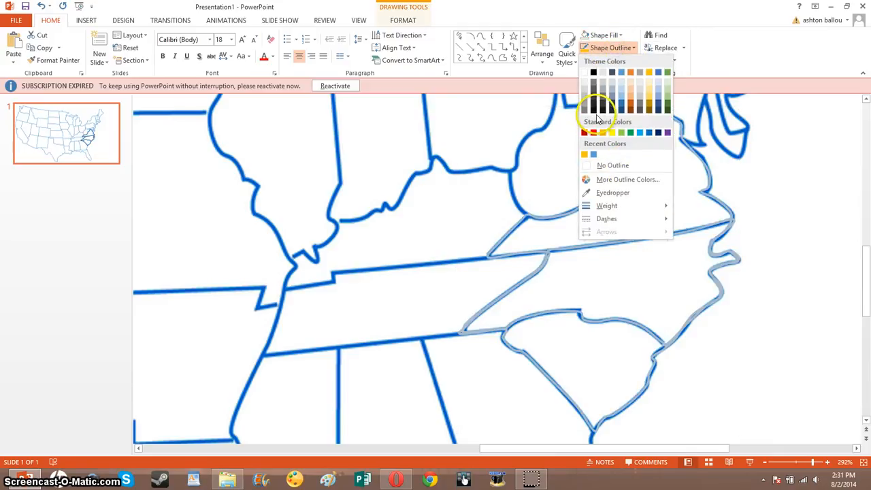
left_click(594, 110)
left_click(599, 48)
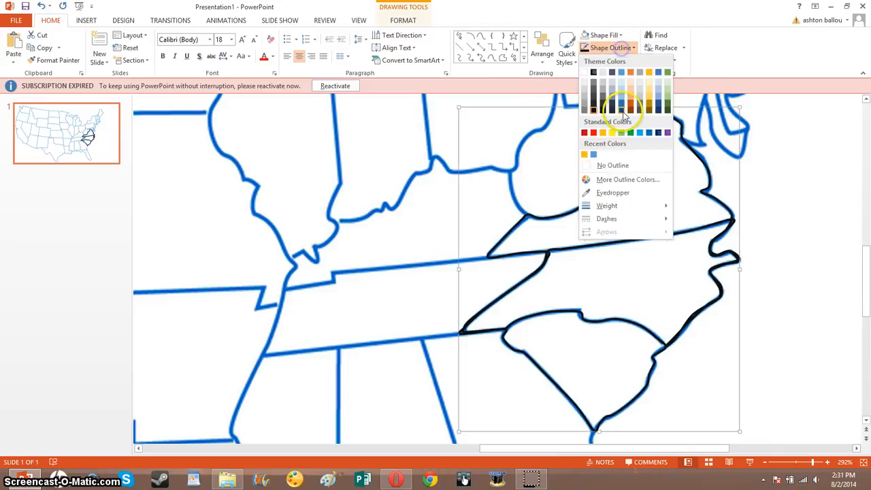
mouse_move(607, 206)
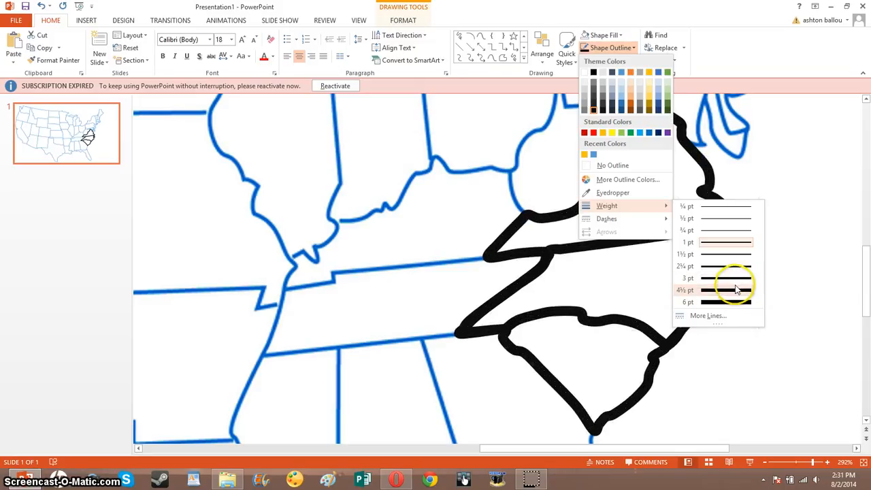
left_click(734, 279)
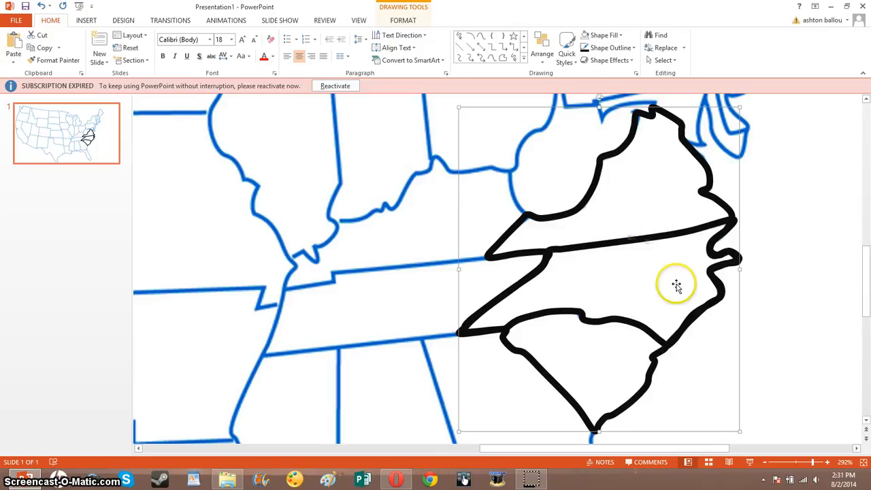
Cut the US map picture from the slide, leaving only the traced state outlines
right_click(326, 243)
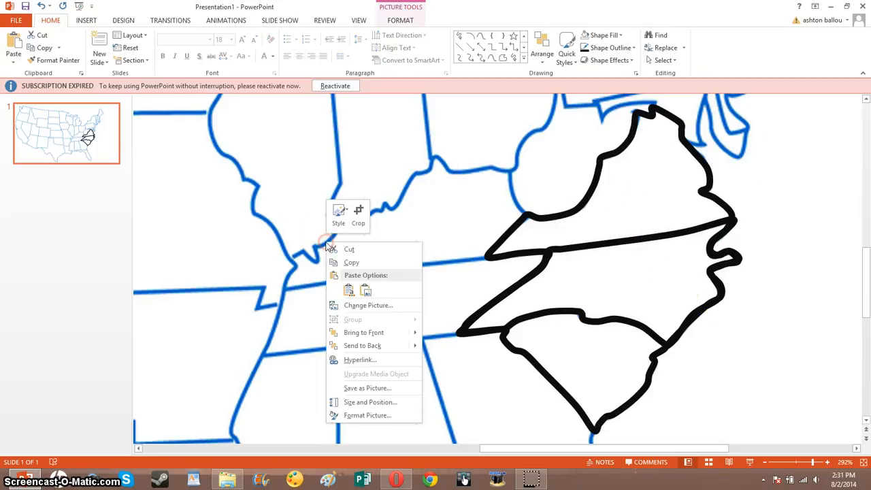
left_click(350, 250)
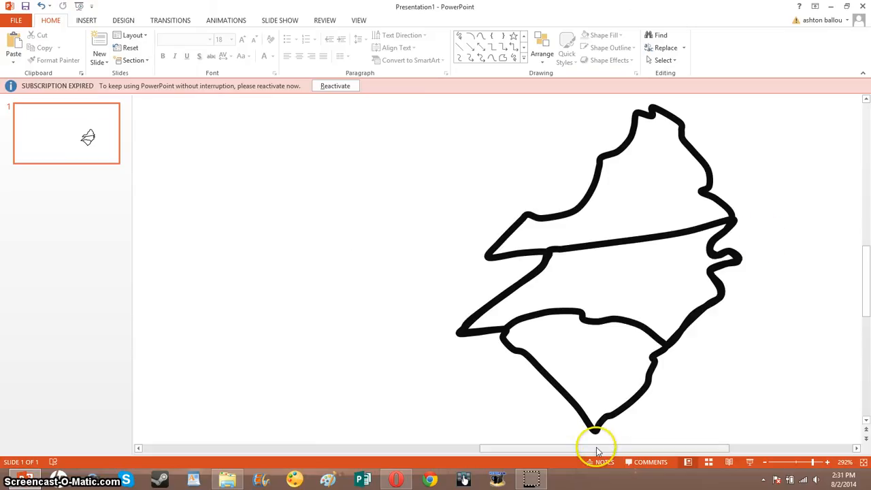
left_click_drag(604, 450, 649, 451)
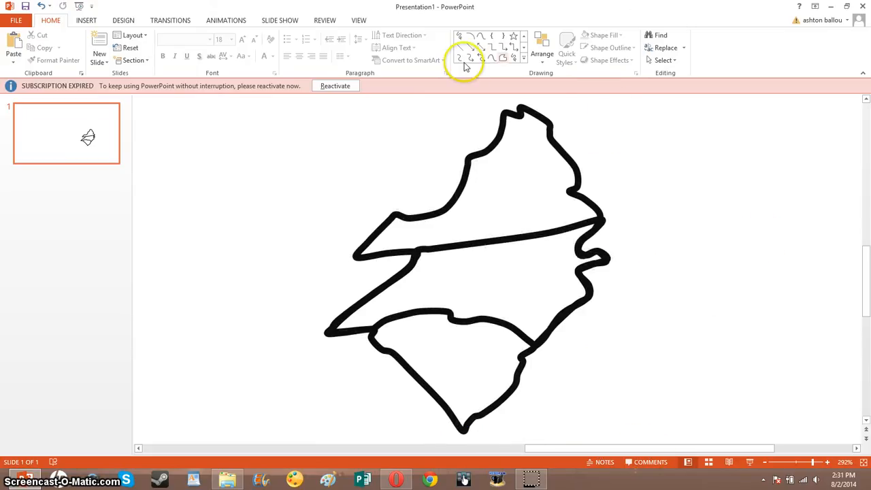
Draw a nearly straight curve in the blank area east of the outlines, retracing it back over itself
left_click(482, 35)
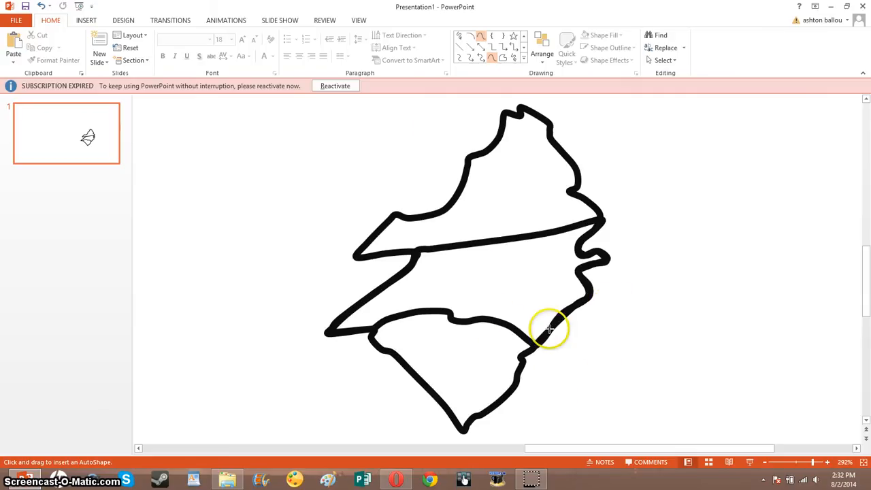
mouse_move(569, 305)
left_mouse_down()
mouse_move(519, 354)
mouse_move(570, 315)
mouse_move(586, 289)
left_mouse_up()
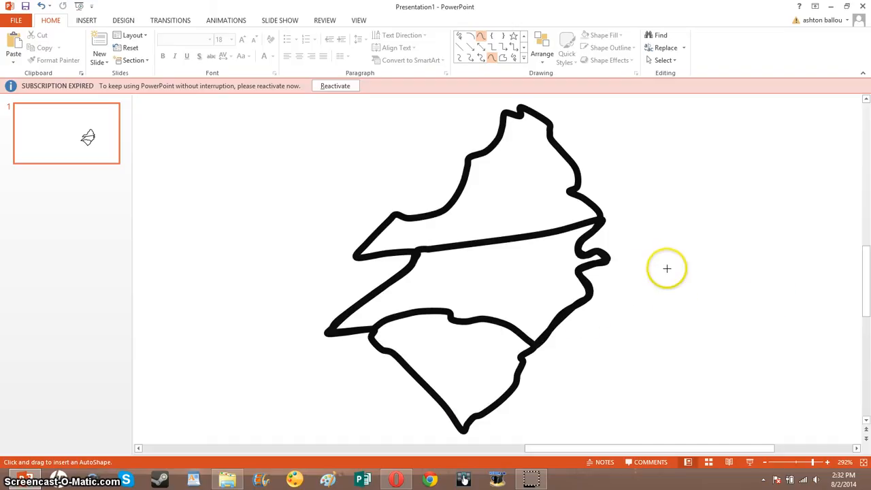
mouse_move(580, 272)
left_mouse_down()
mouse_move(591, 290)
mouse_move(581, 297)
left_mouse_up()
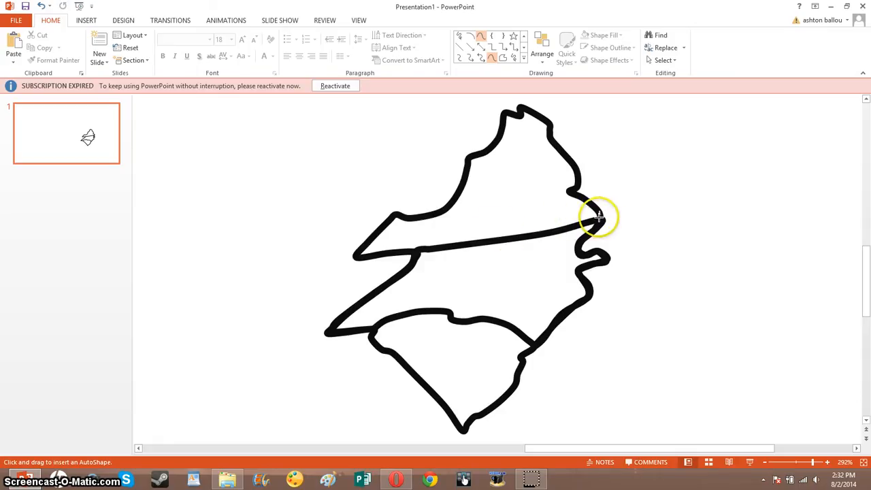
left_click(765, 204)
left_click(653, 217)
left_click(762, 205)
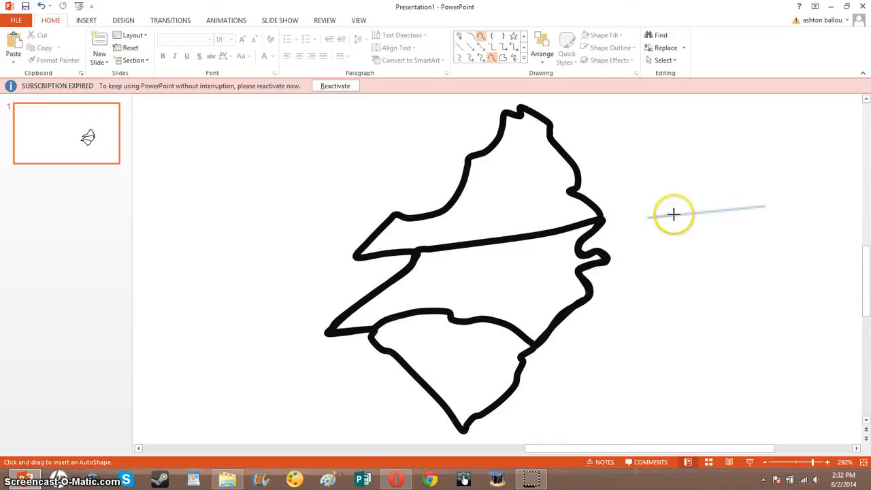
left_click(699, 212)
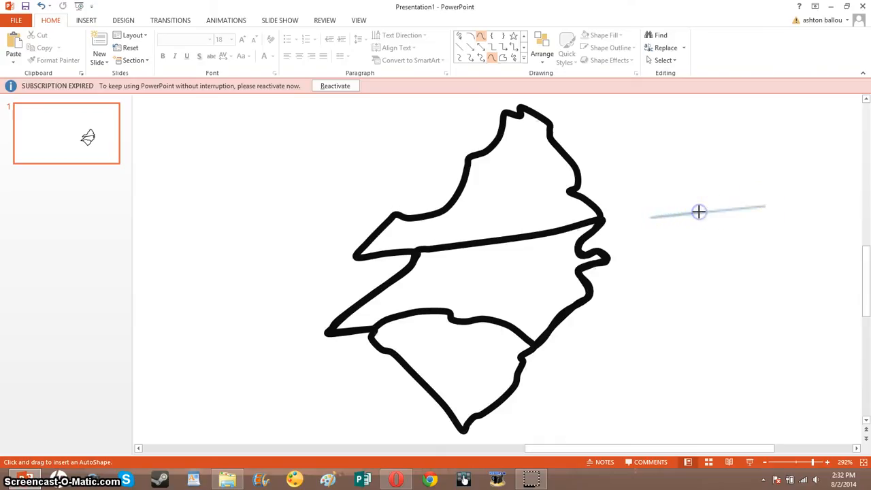
left_click(699, 211)
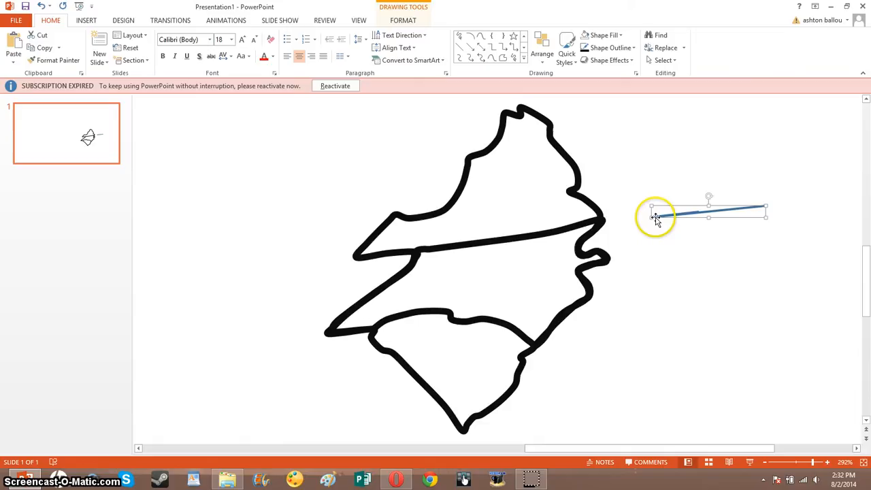
Cut the retraced line east of the state outlines from the slide
left_click(608, 46)
left_click(765, 206)
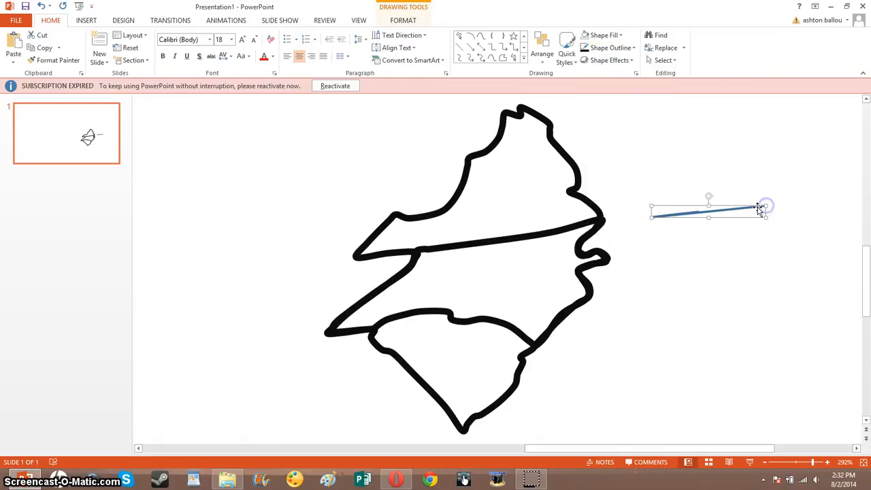
right_click(760, 210)
left_click(782, 214)
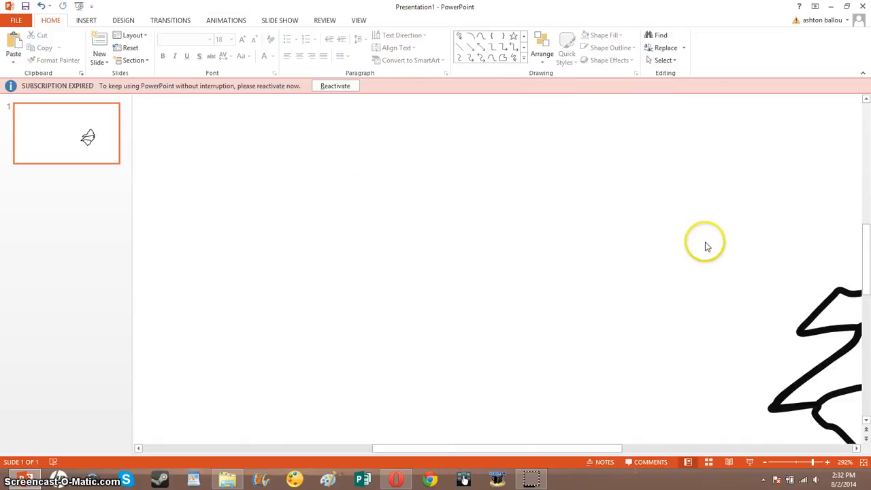
Draw a closed curve through central North Carolina, up the coast, around Virginia's border and back to the starting point
left_click_drag(567, 448, 676, 448)
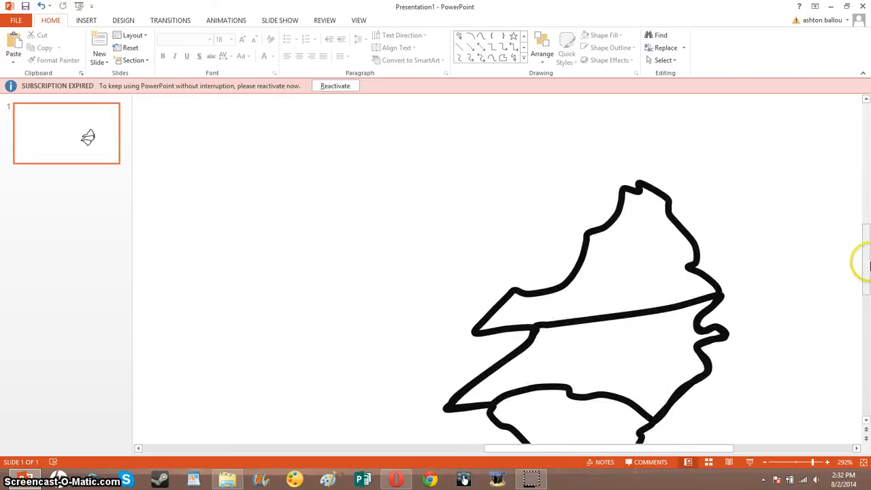
mouse_move(869, 264)
left_mouse_down()
mouse_move(866, 314)
mouse_move(869, 262)
left_mouse_up()
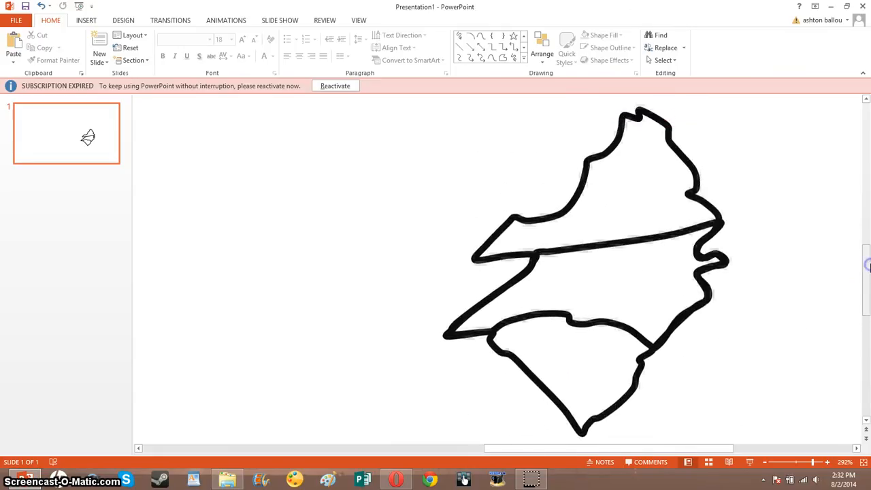
left_click(492, 59)
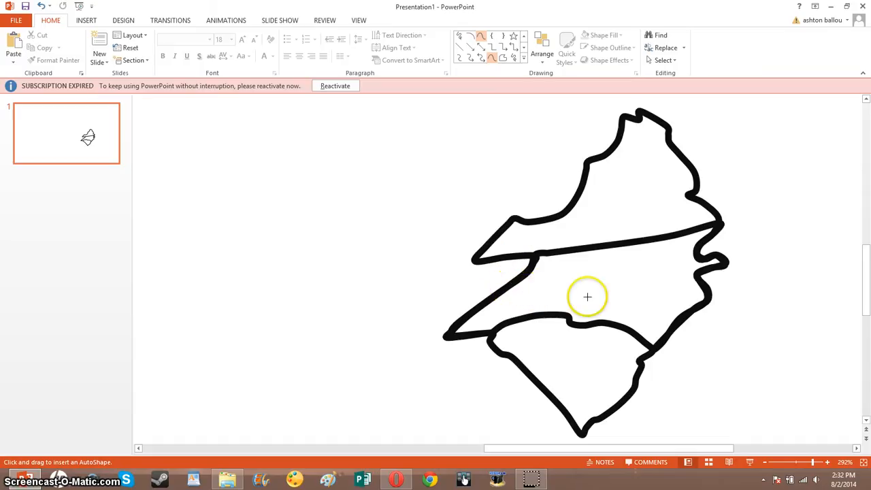
left_click(554, 293)
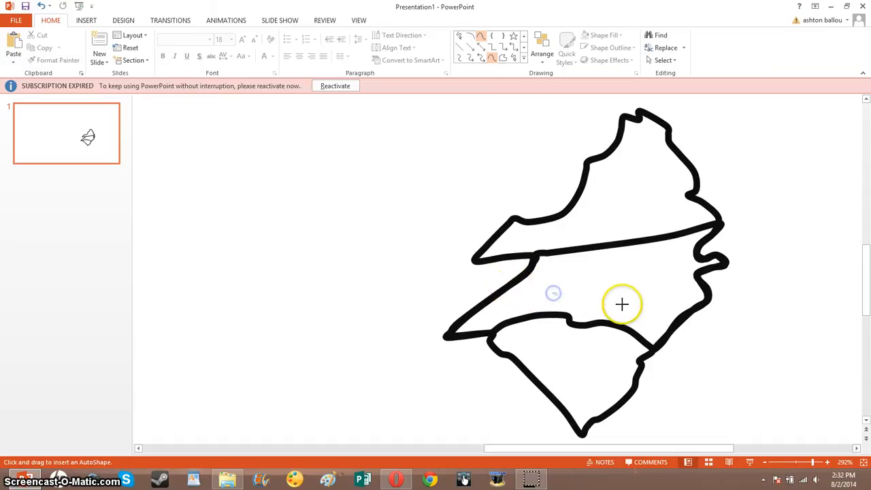
left_click(673, 312)
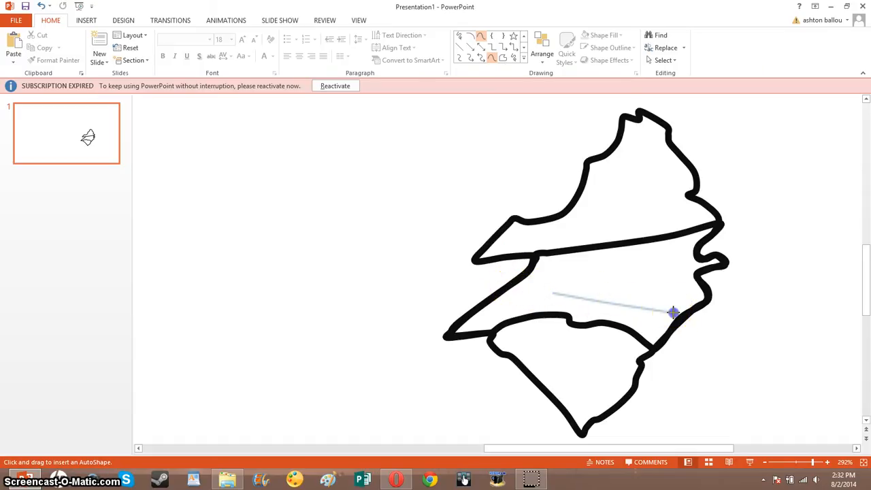
left_click(698, 277)
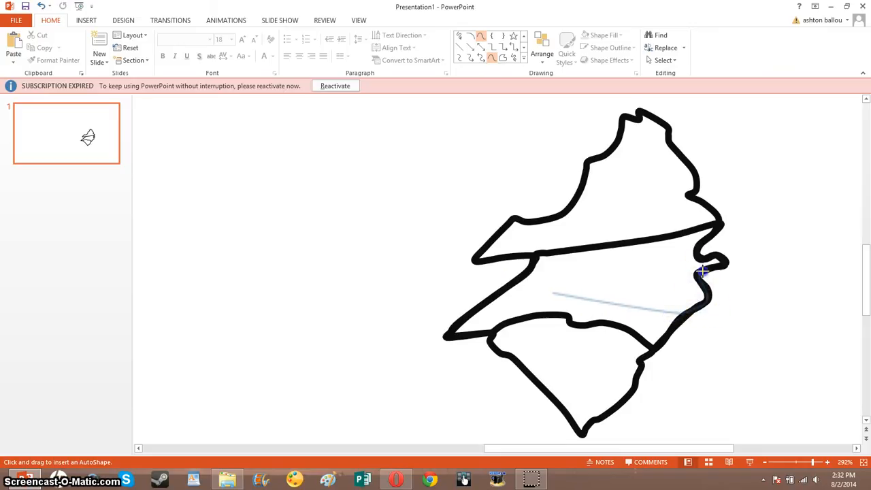
left_click(714, 224)
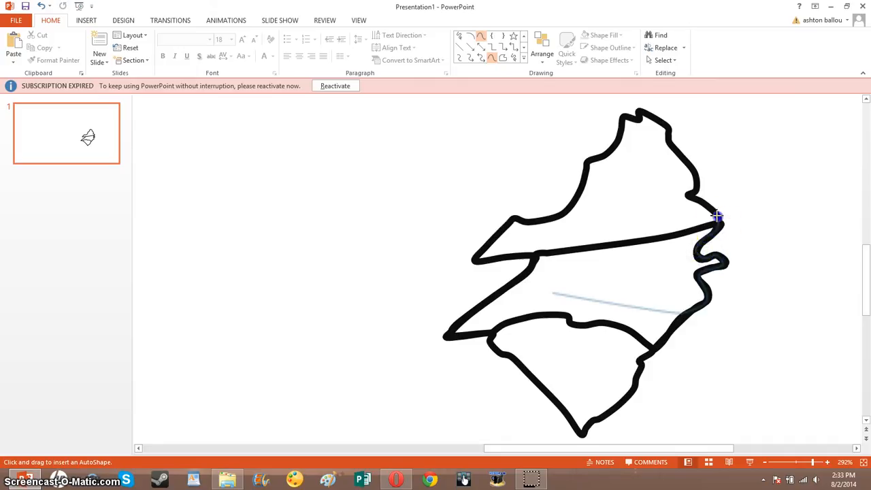
left_click(691, 196)
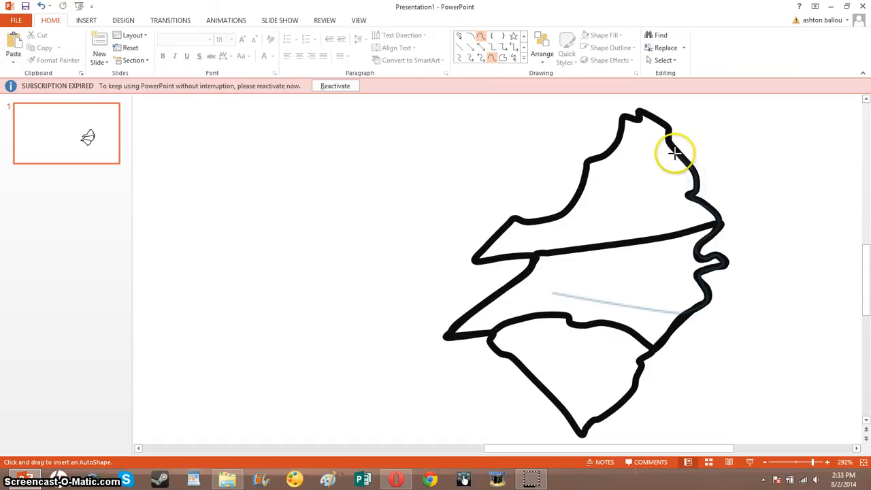
left_click(679, 150)
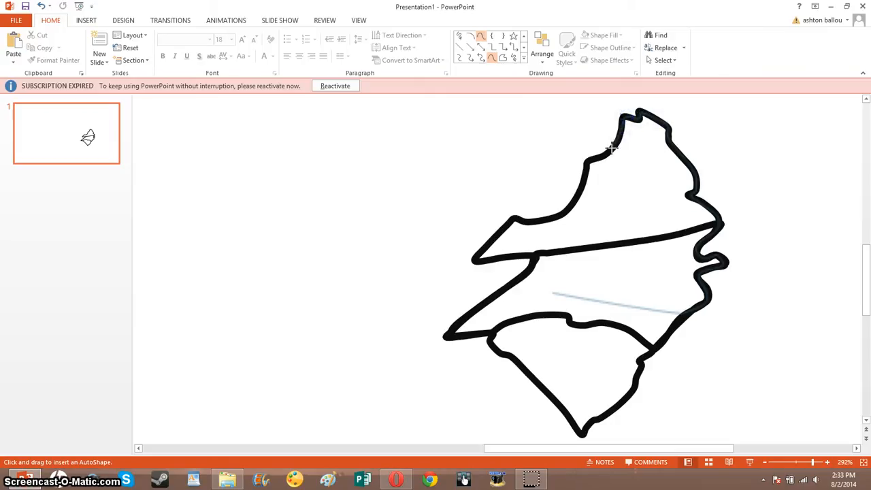
left_click(588, 157)
left_click(579, 188)
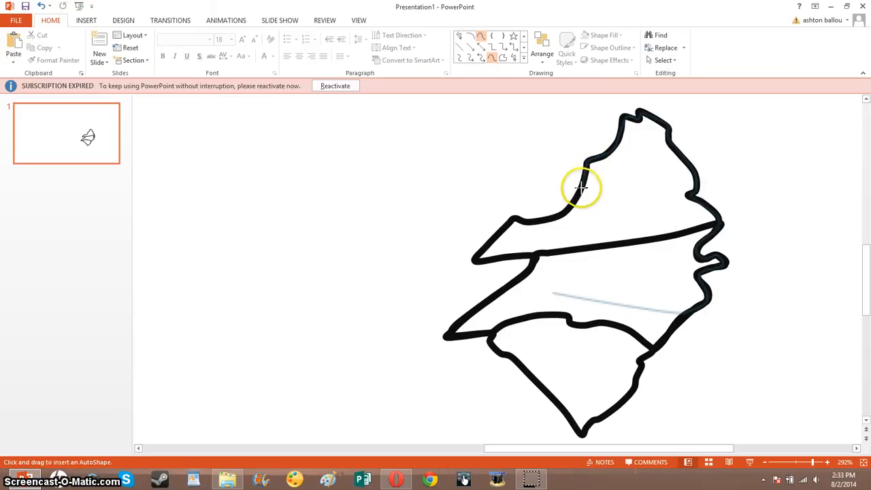
left_click(545, 217)
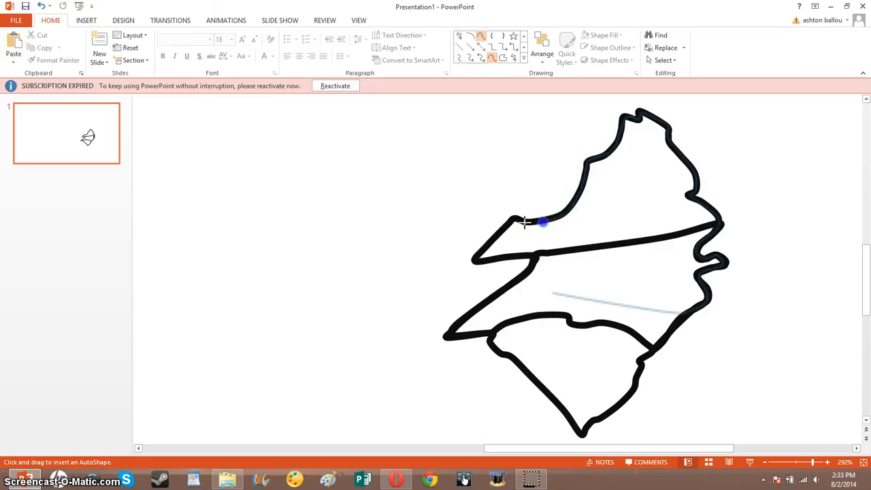
left_click(515, 218)
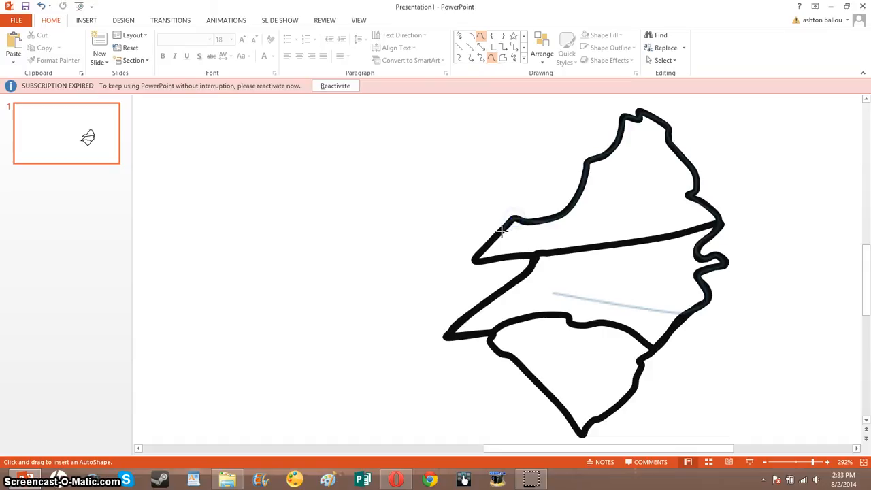
left_click(475, 256)
left_click(516, 257)
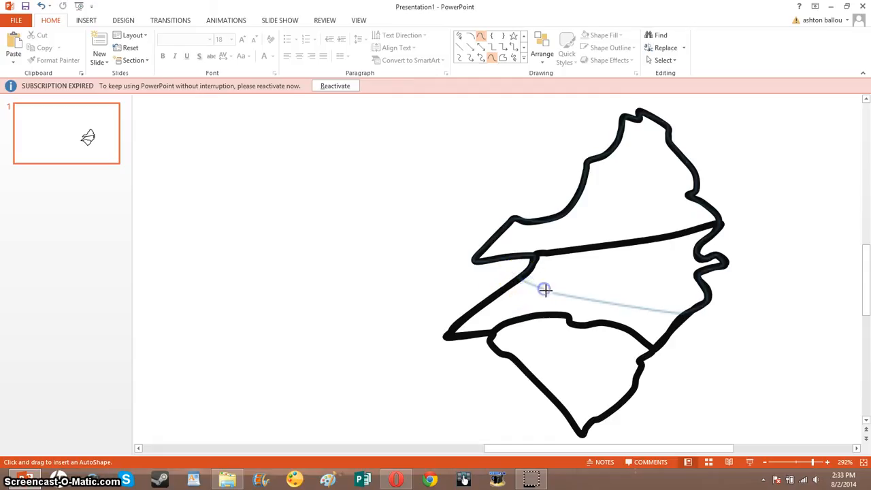
double_click(545, 290)
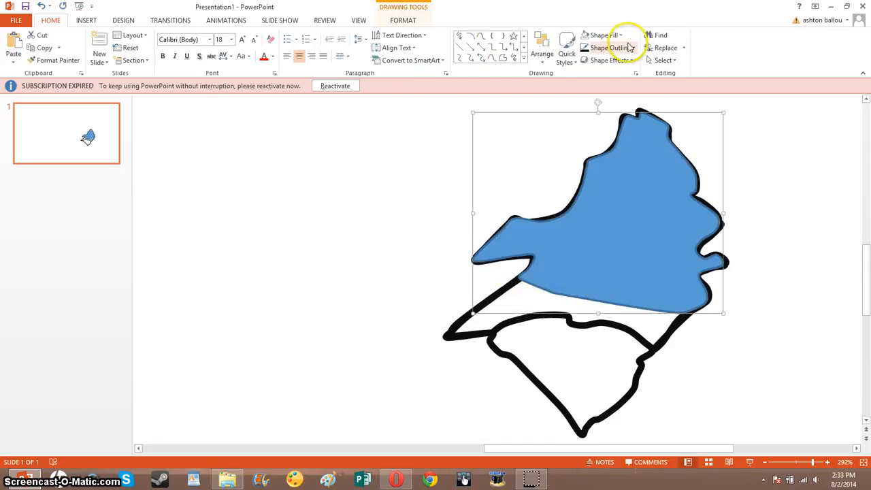
Remove the new region shape's outline and fill it with a custom bright cyan
left_click(630, 48)
left_click(629, 167)
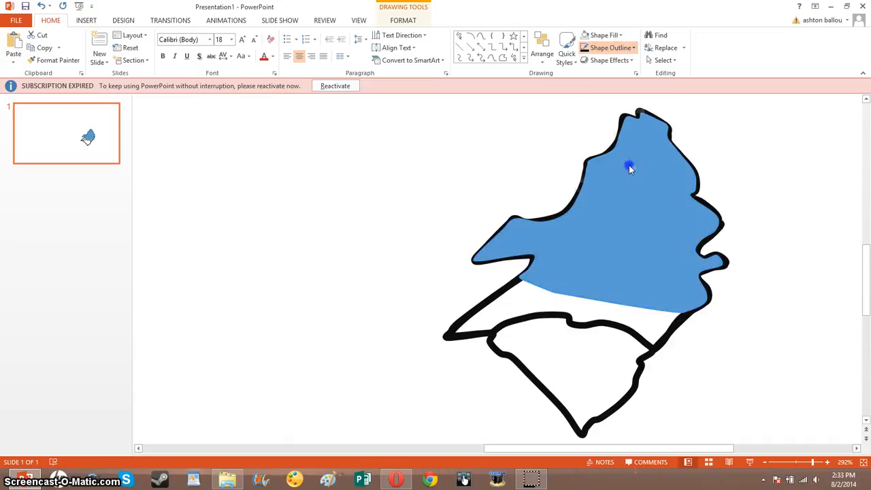
left_click(604, 35)
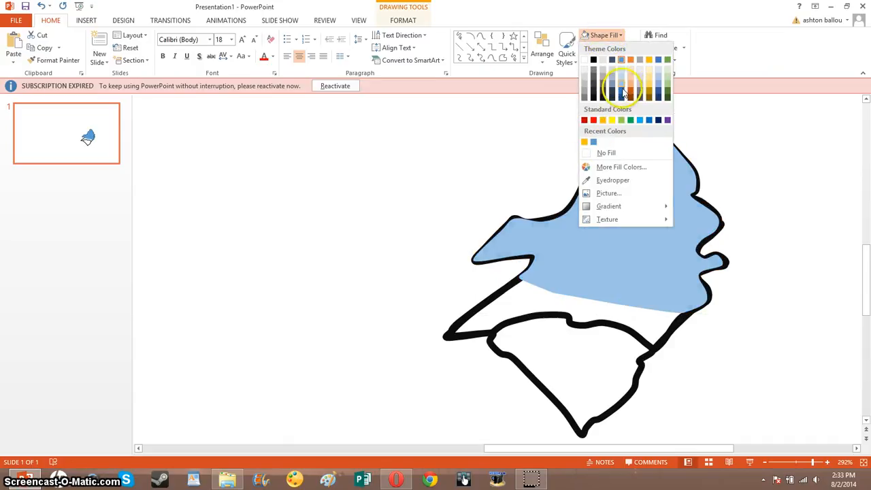
left_click(603, 166)
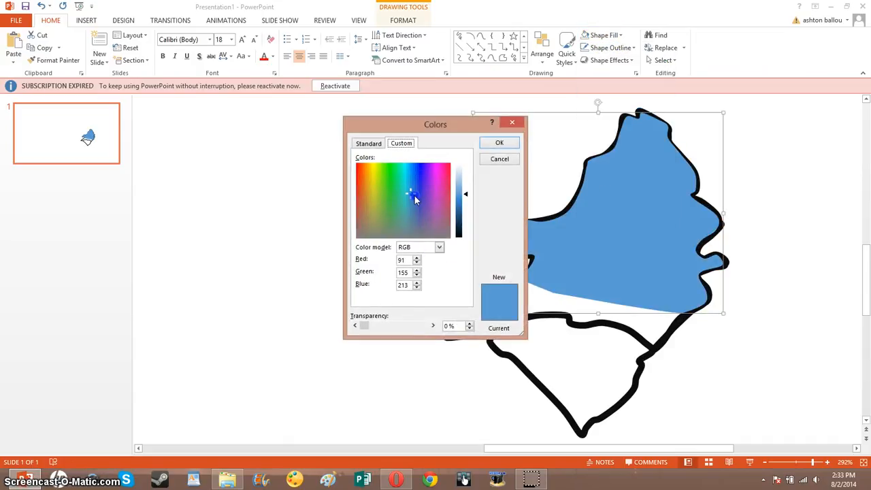
left_click_drag(415, 199, 406, 176)
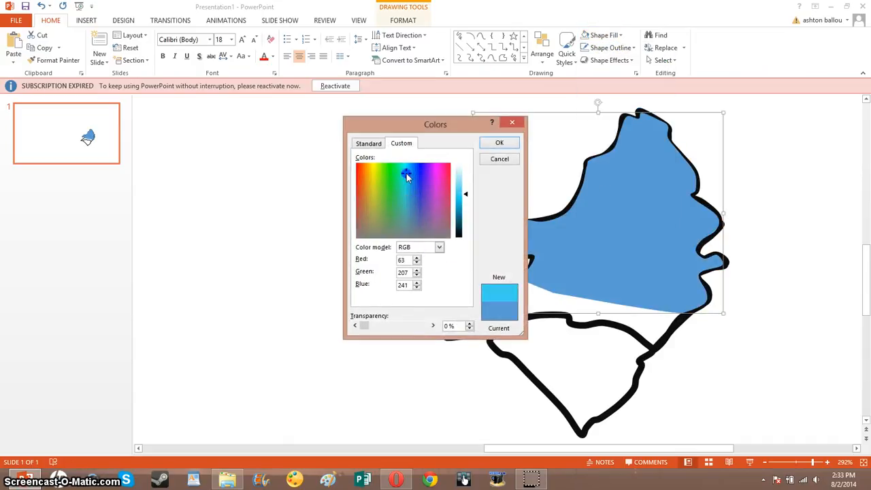
left_click(497, 142)
Bring the black state outlines in front of the cyan region and deselect them
left_click(660, 341)
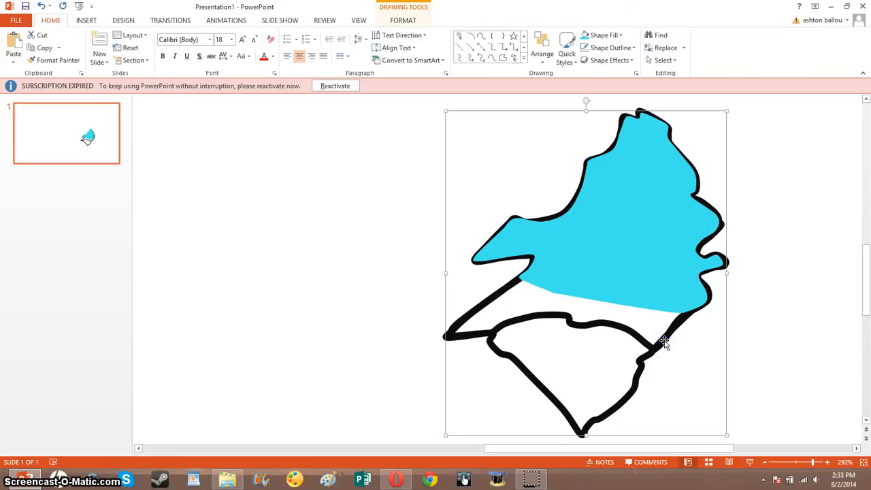
right_click(664, 342)
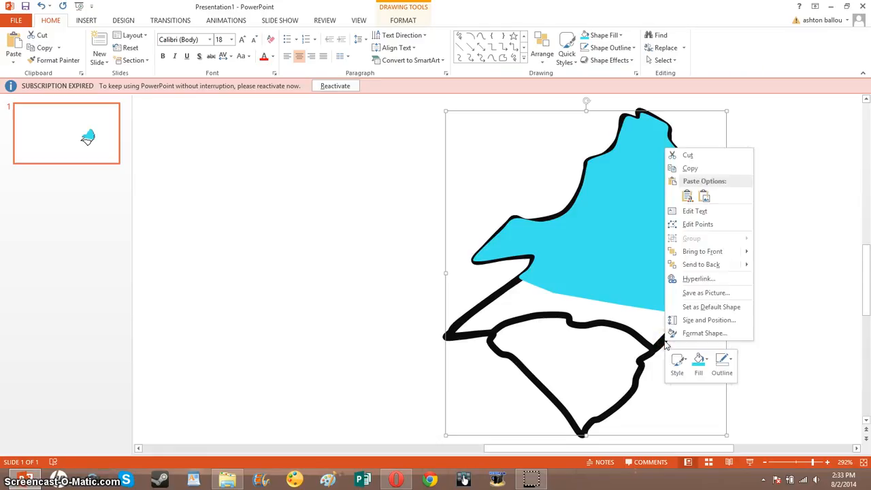
left_click(704, 254)
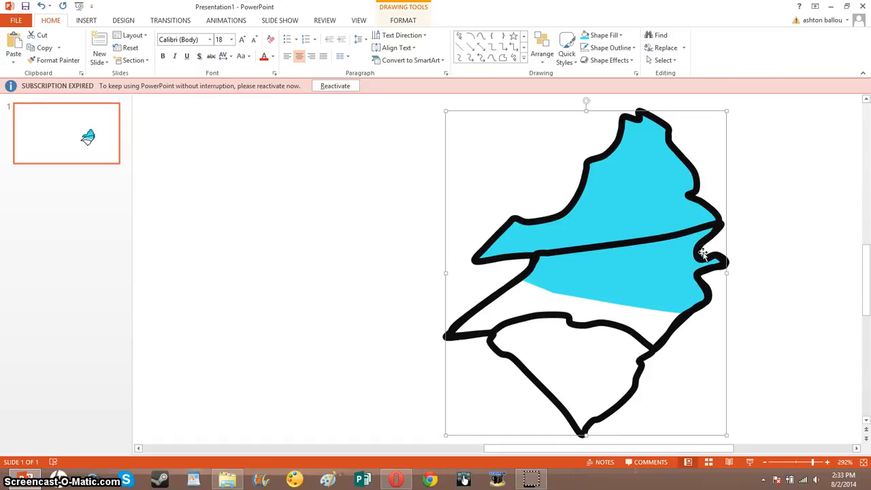
left_click(800, 247)
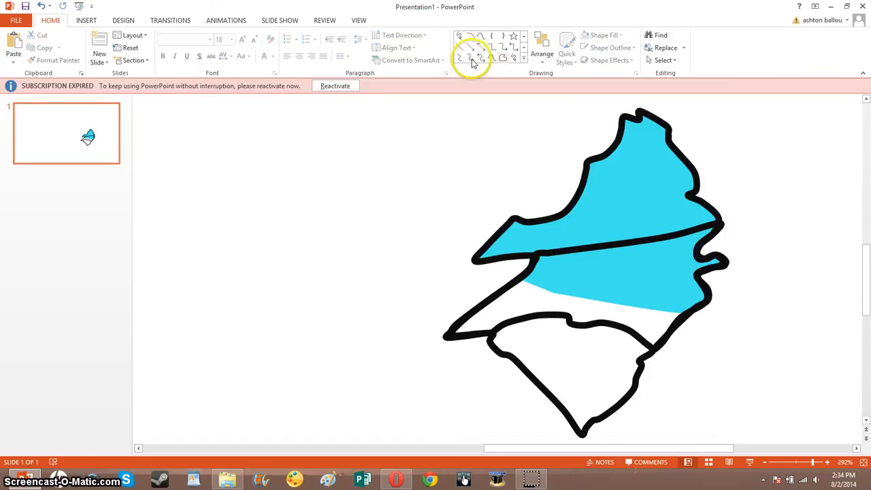
Draw a second, slightly smaller closed curve inside the cyan region, following the coast and Virginia's northern border and cutting off its western tip
left_click(481, 36)
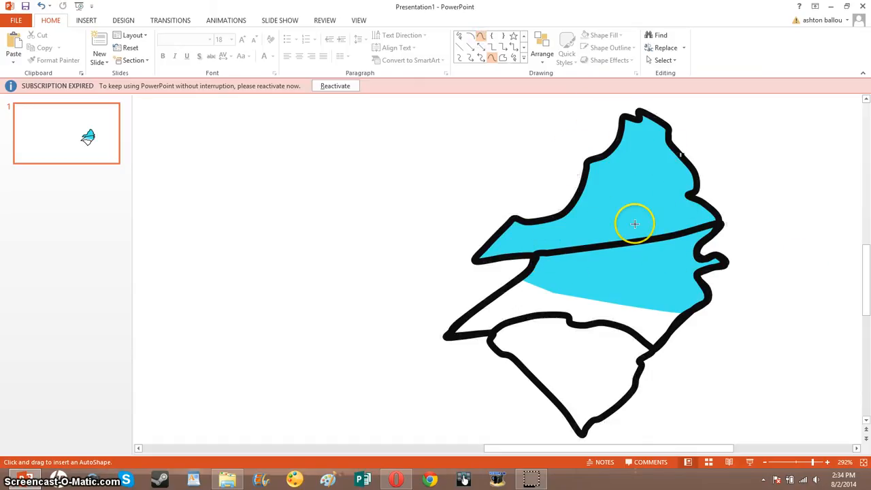
left_click(541, 262)
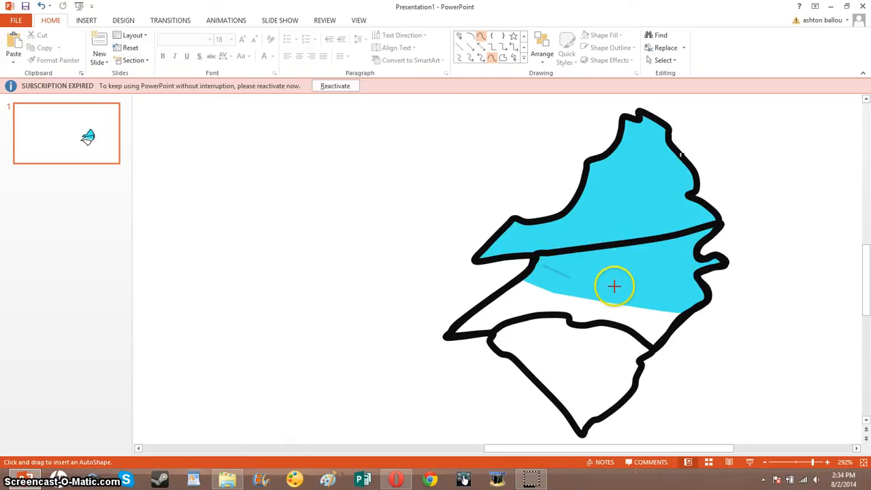
left_click(690, 298)
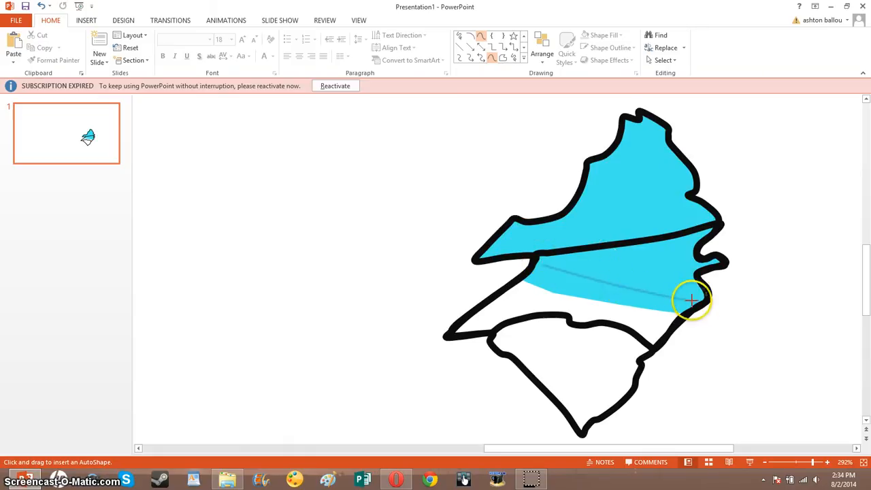
left_click(715, 263)
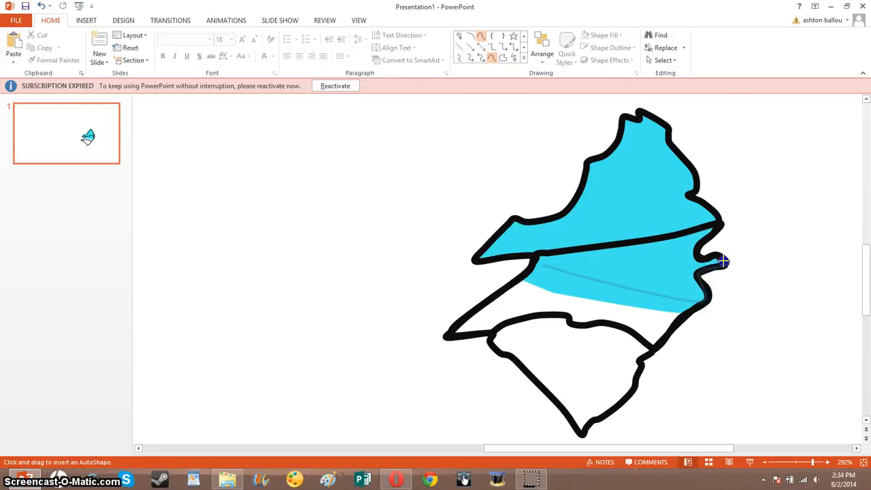
left_click(704, 258)
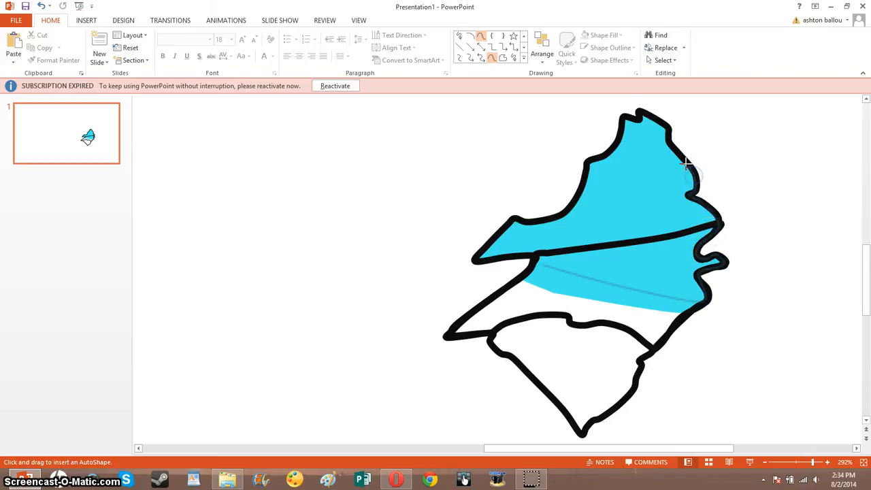
left_click(670, 136)
left_click(628, 117)
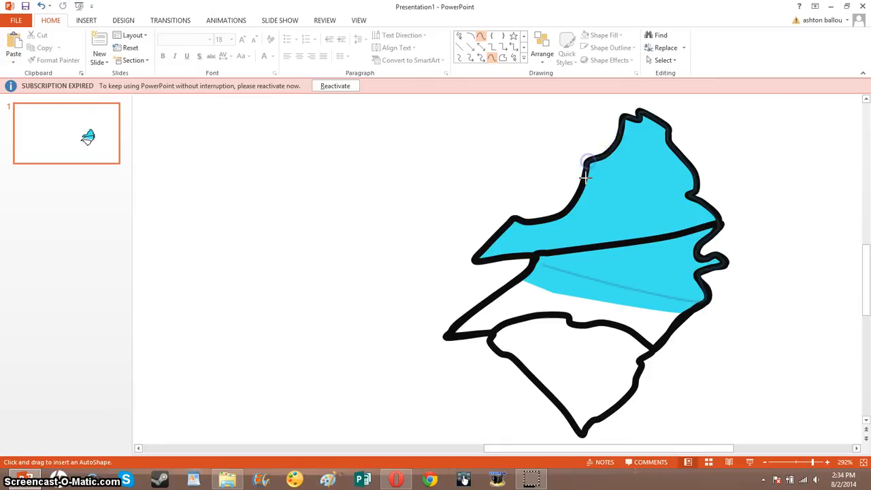
left_click(568, 204)
left_click(544, 218)
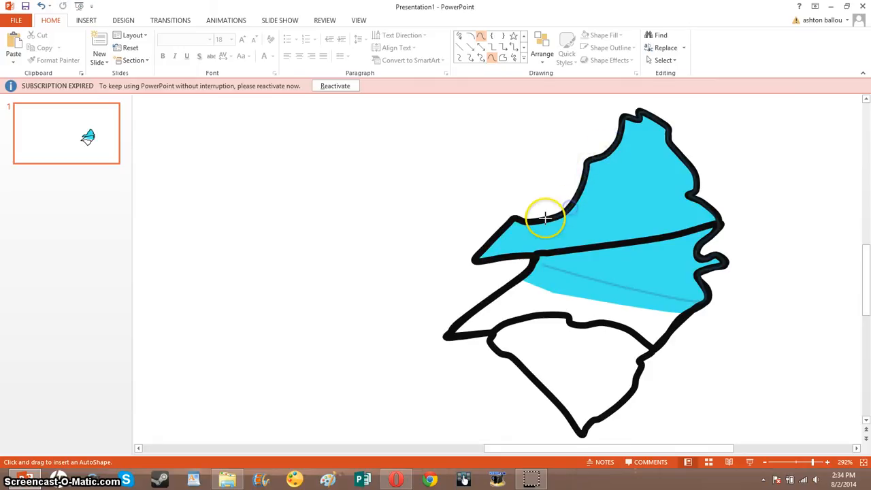
left_click(515, 219)
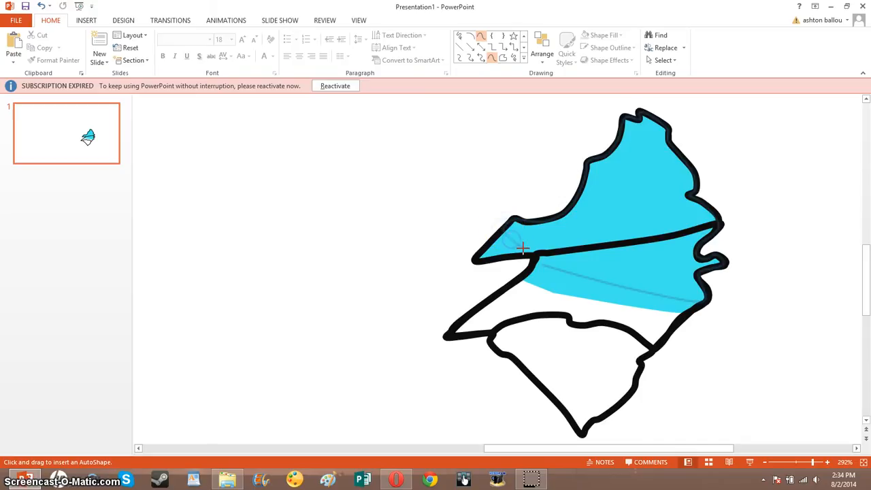
left_click(523, 249)
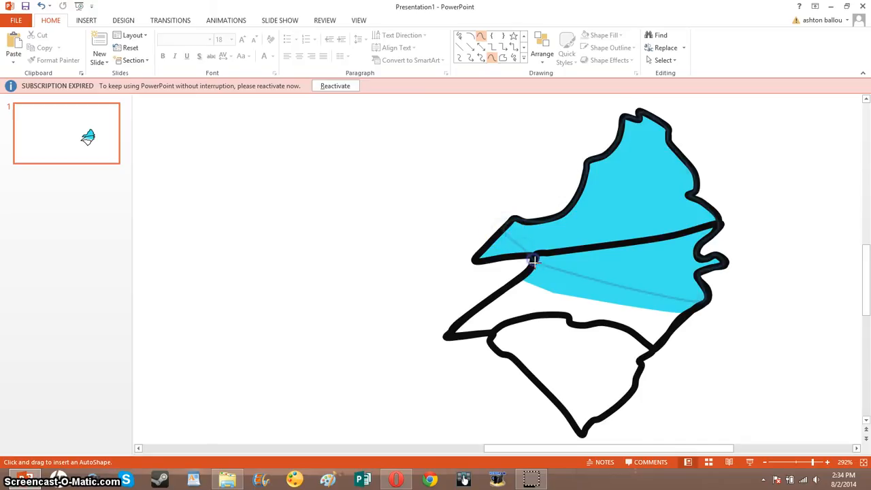
left_click(533, 260)
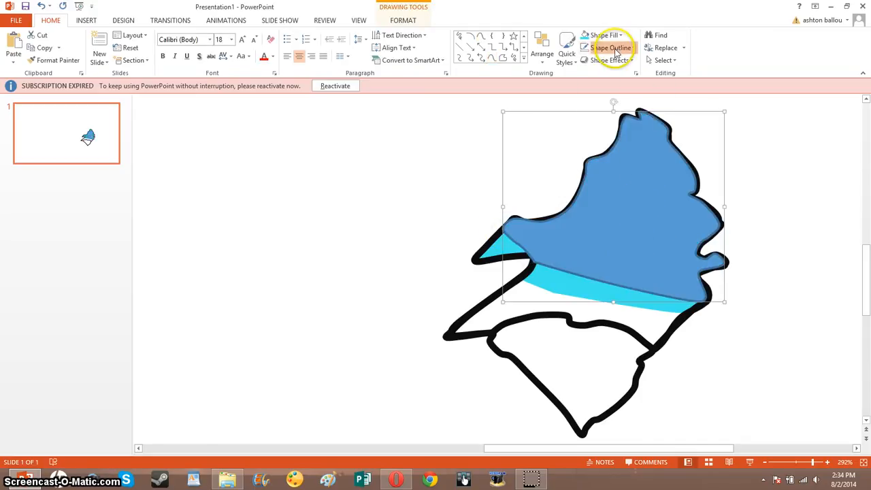
Try a custom medium blue for the outline of the newly drawn inner region shape
left_click(614, 48)
left_click(617, 181)
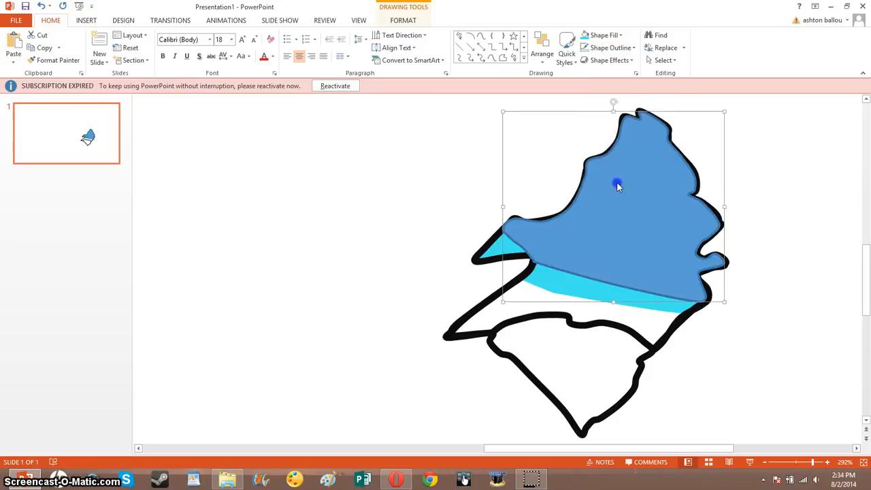
left_click_drag(443, 204, 407, 174)
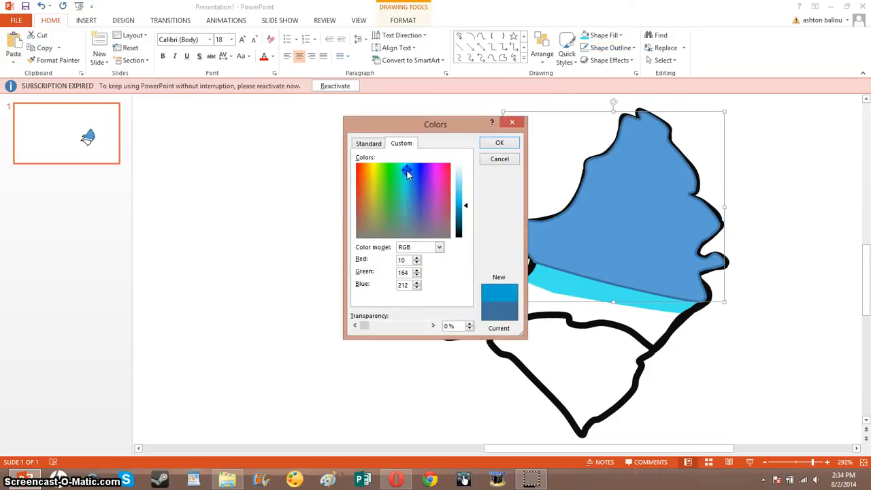
left_click_drag(466, 204, 468, 216)
left_click_drag(415, 180, 409, 185)
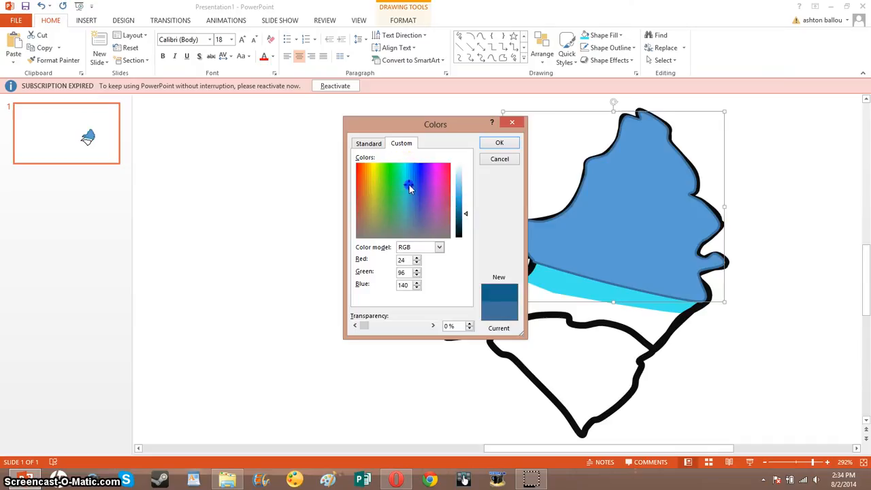
left_click(466, 215)
left_click_drag(466, 215, 467, 208)
left_click(487, 144)
left_click(610, 66)
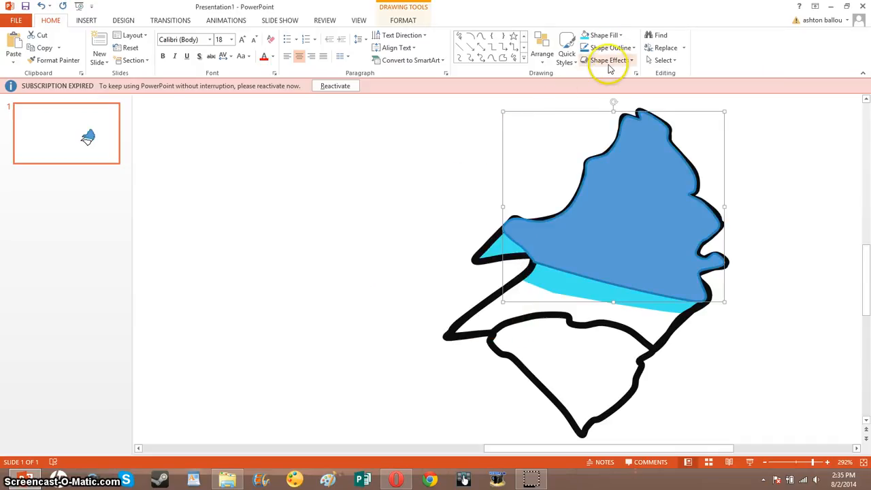
Remove the inner region shape's outline and fill it with a custom dark blue of RGB 35, 41, 161
left_click(611, 48)
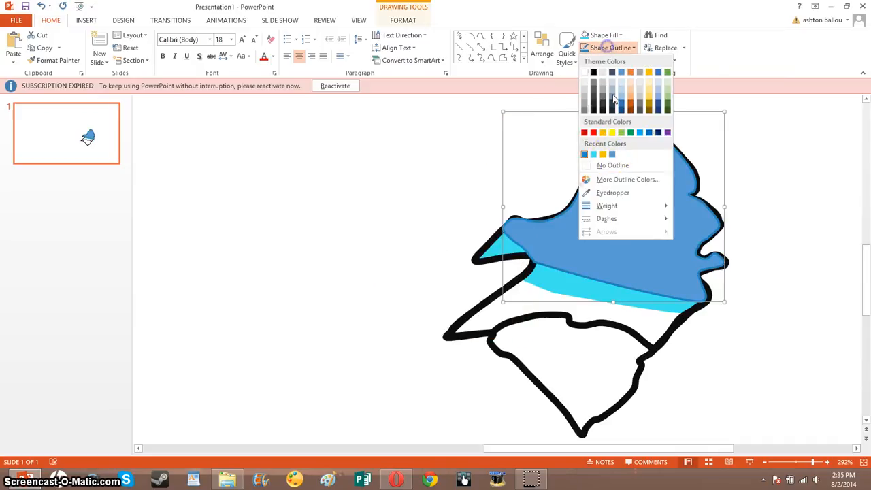
left_click(624, 167)
left_click(603, 35)
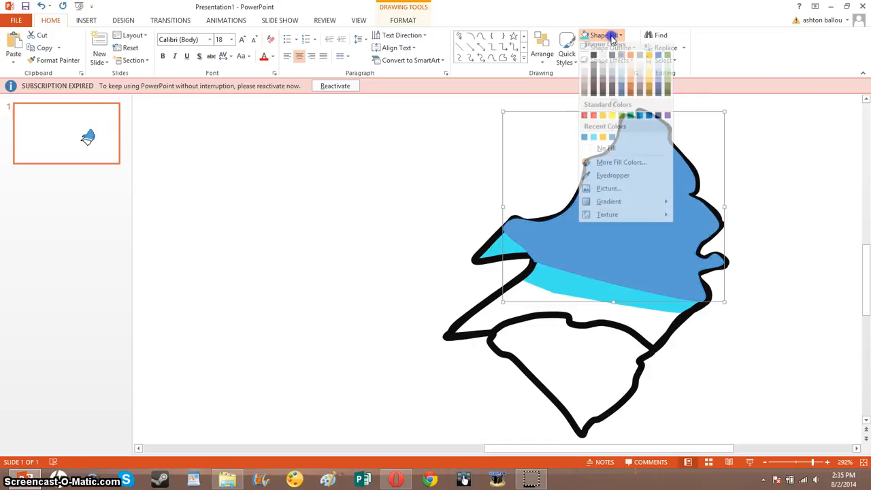
left_click(621, 167)
left_click_drag(416, 205, 421, 162)
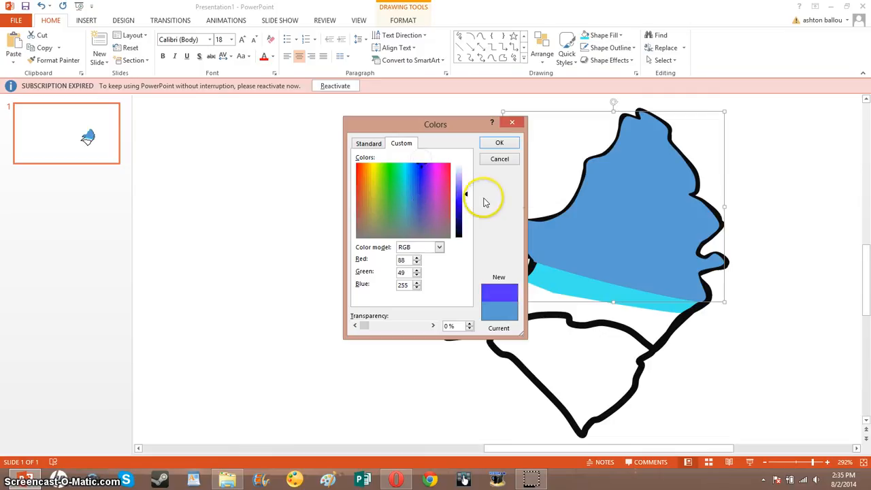
left_click_drag(466, 196, 468, 207)
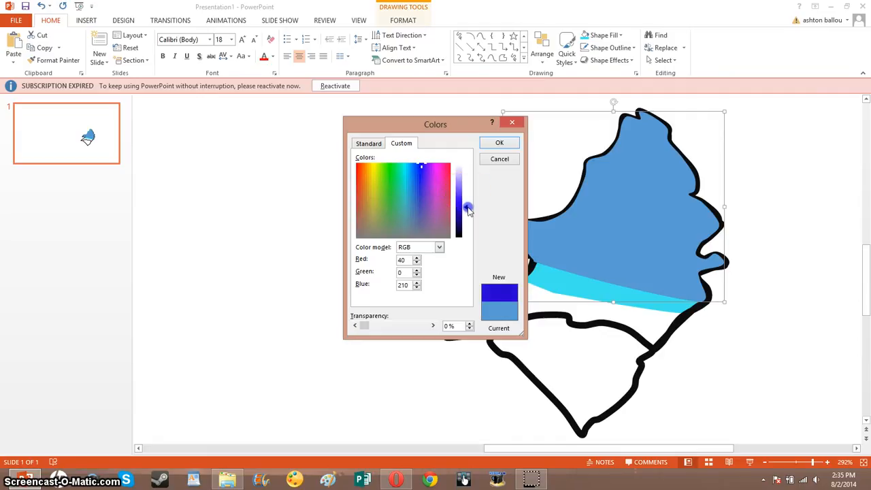
left_click_drag(415, 185, 417, 189)
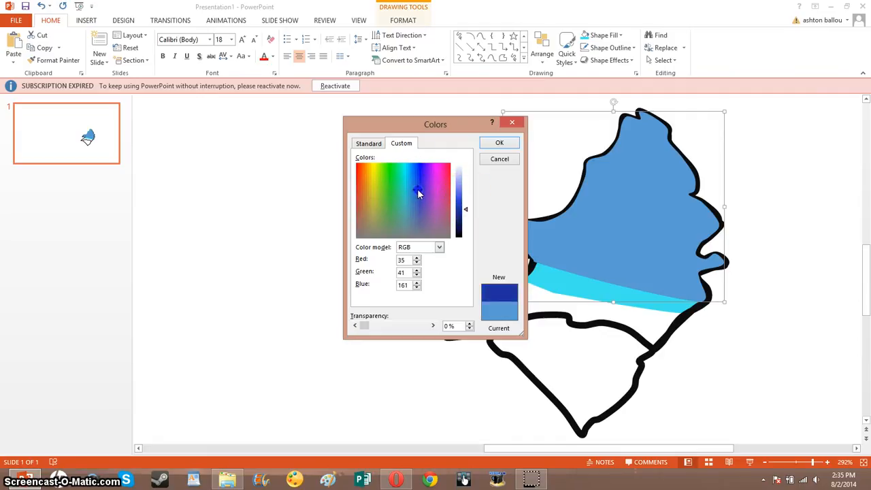
left_click(498, 143)
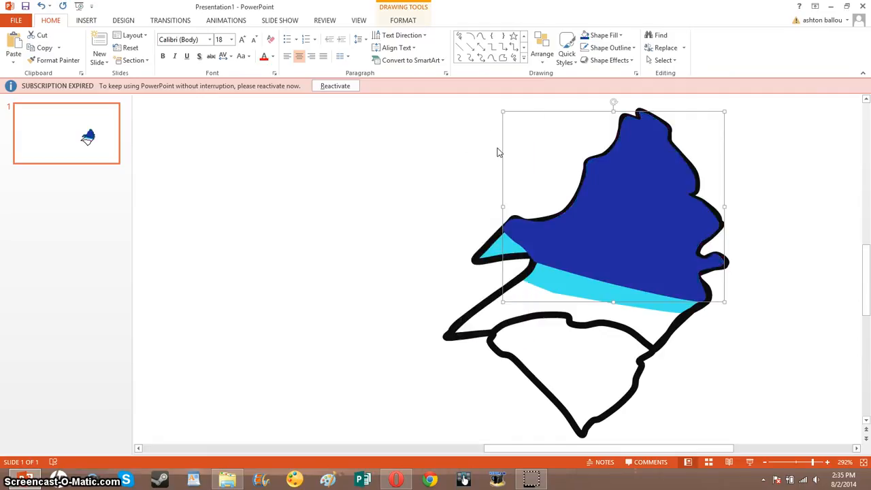
Bring the black state outlines in front of the dark blue region and deselect them
right_click(671, 327)
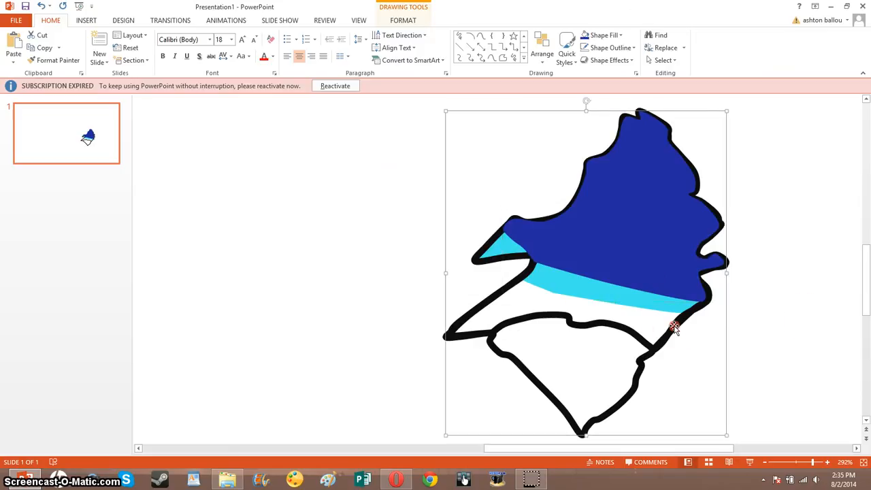
mouse_move(745, 237)
left_click(792, 248)
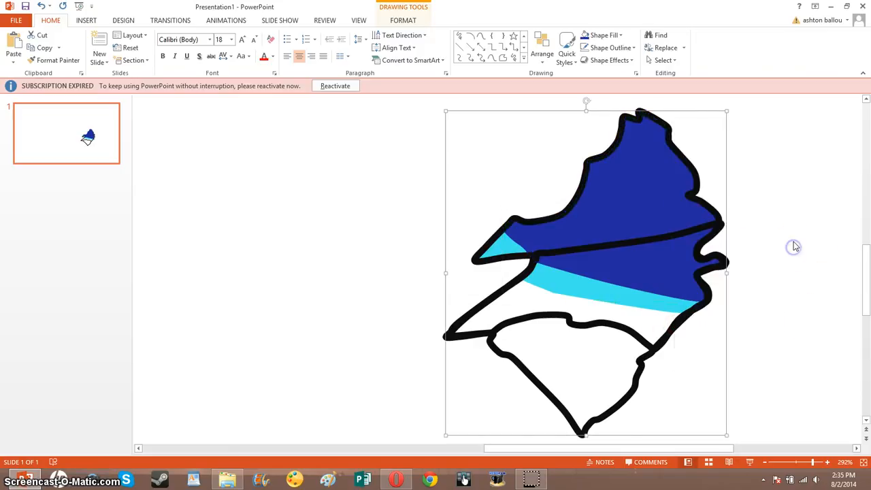
left_click(776, 238)
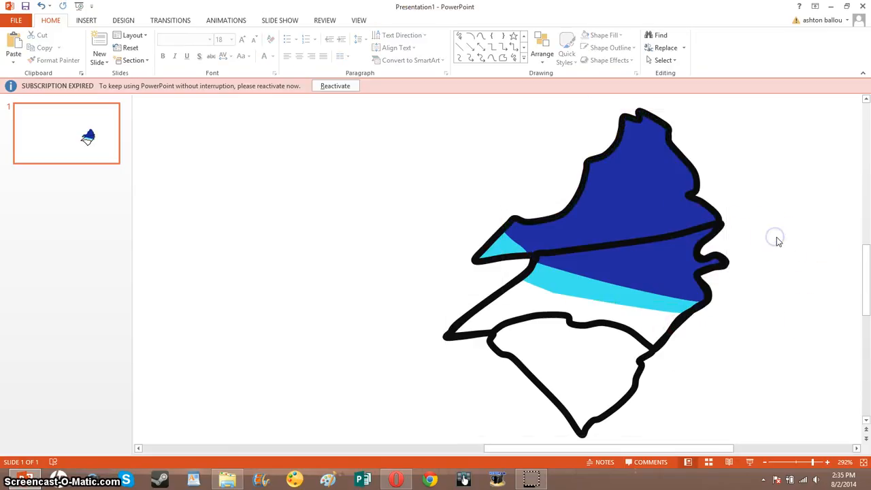